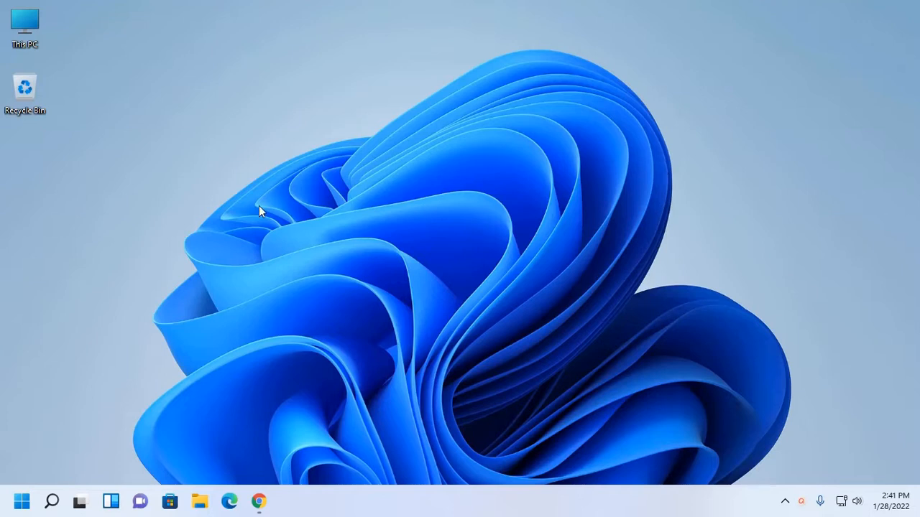
Switch to Chrome and open the Eclipse Packages page from eclipse.org/downloads.
left_click(260, 500)
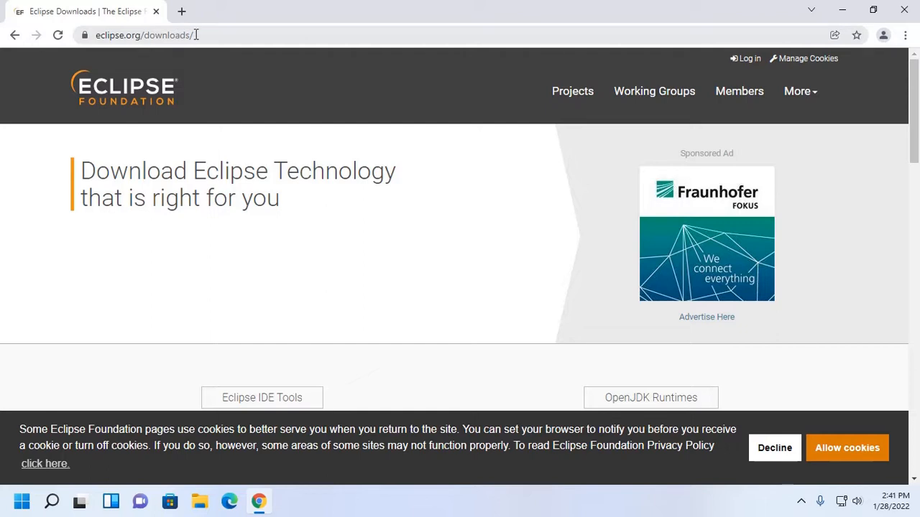
scroll(454, 154, "down", 5)
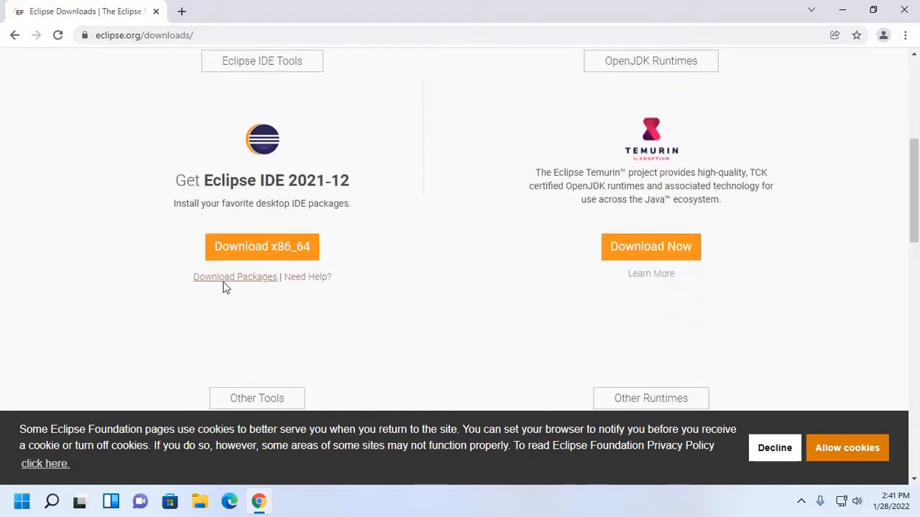
left_click(229, 286)
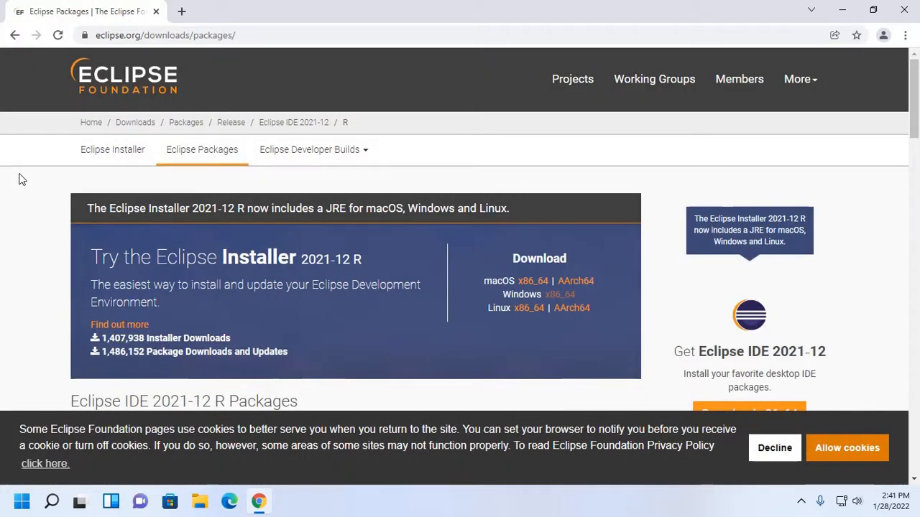
scroll(22, 178, "down", 1)
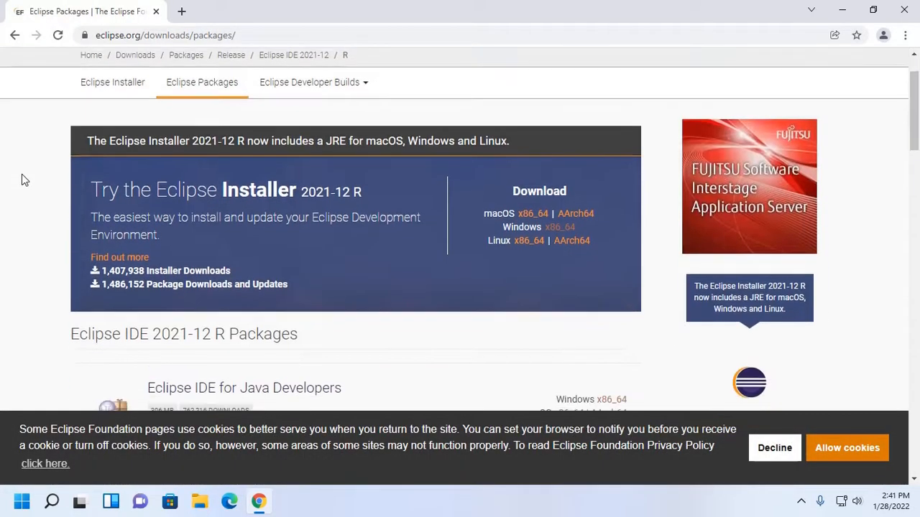
left_click(206, 85)
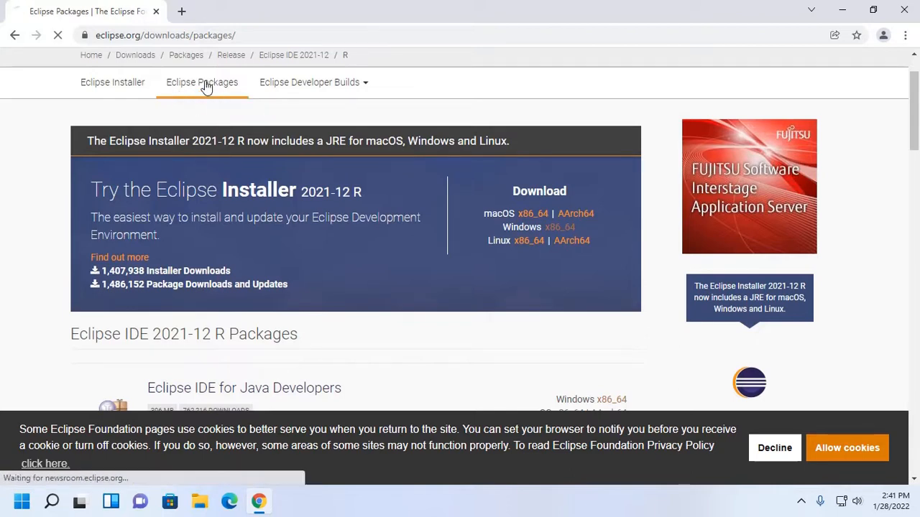
Open the Windows x86_64 download page for Eclipse IDE for Java Developers.
scroll(209, 86, "down", 4)
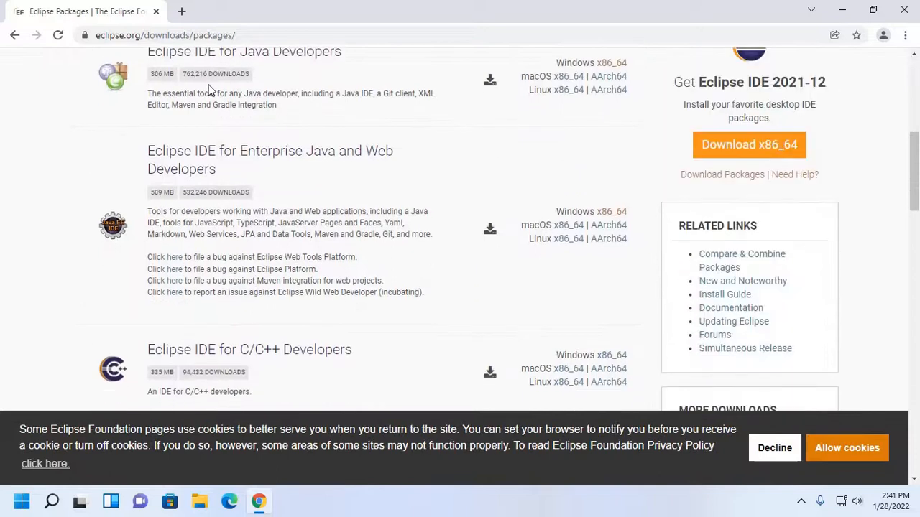
scroll(208, 91, "up", 2)
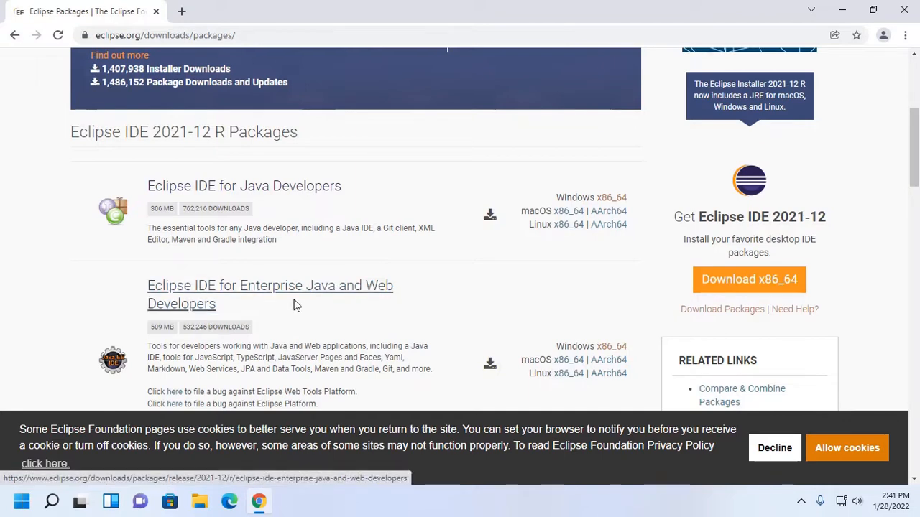
scroll(433, 112, "down", 1)
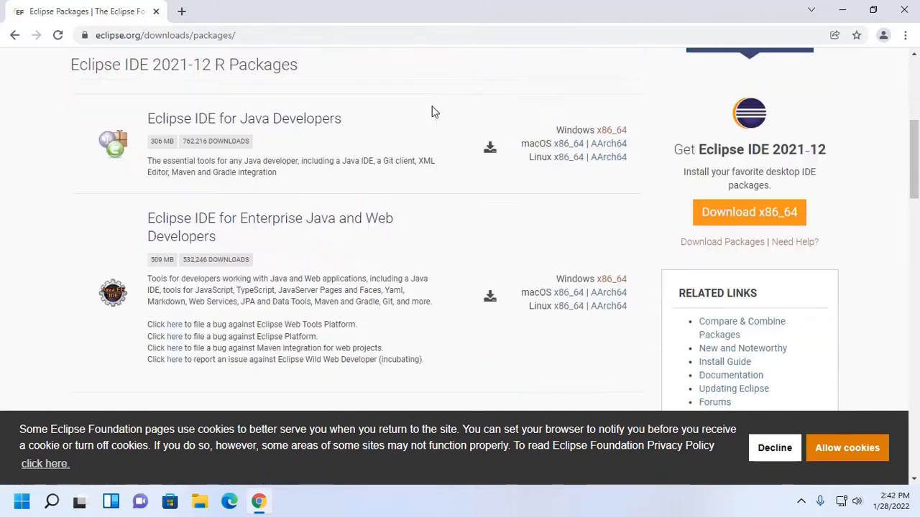
left_click(611, 133)
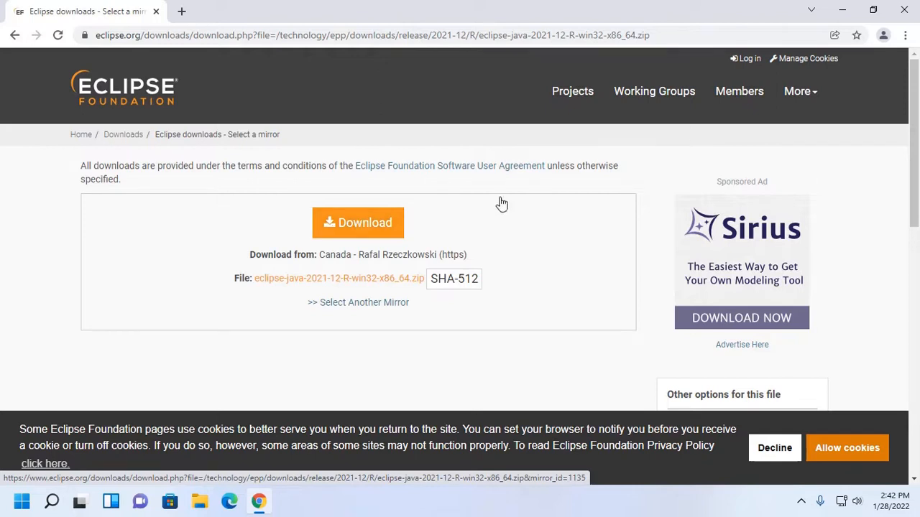
Minimize the browser and open the Downloads folder in File Explorer.
left_click(842, 10)
double_click(26, 27)
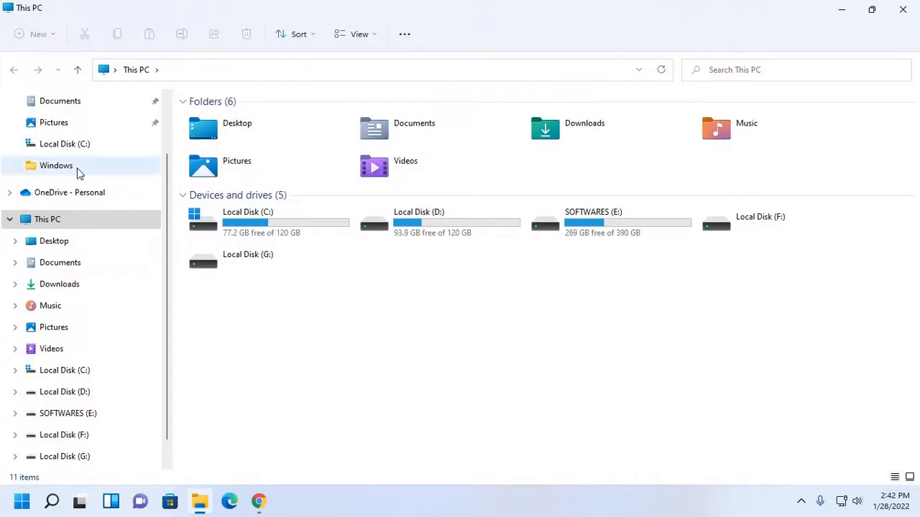
left_click(100, 283)
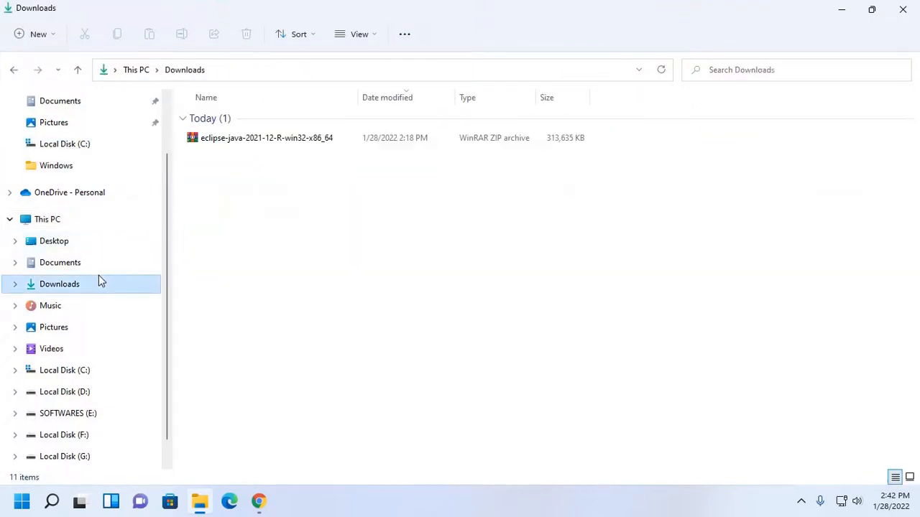
Extract the eclipse-java-2021-12-R-win32-x86_64 ZIP archive with WinRAR into a same-named folder in Downloads, and close the archive.
left_click(248, 142)
right_click(246, 141)
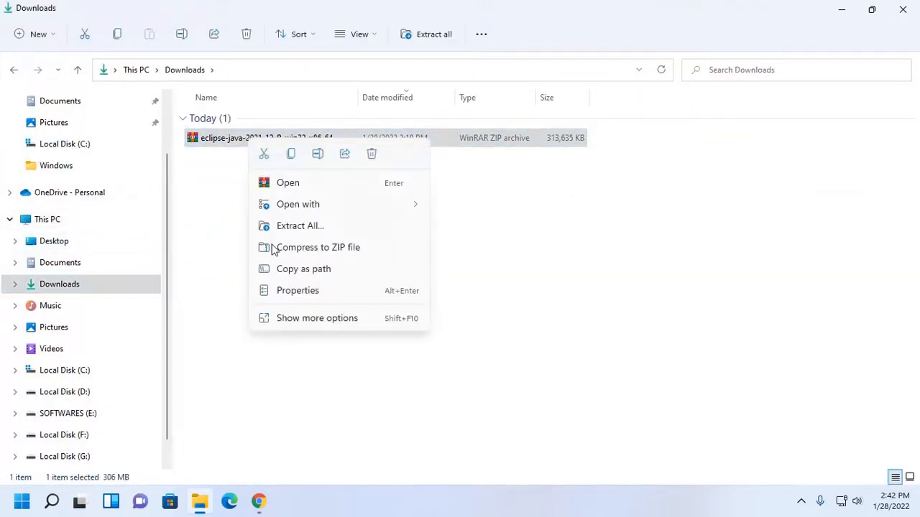
left_click(280, 185)
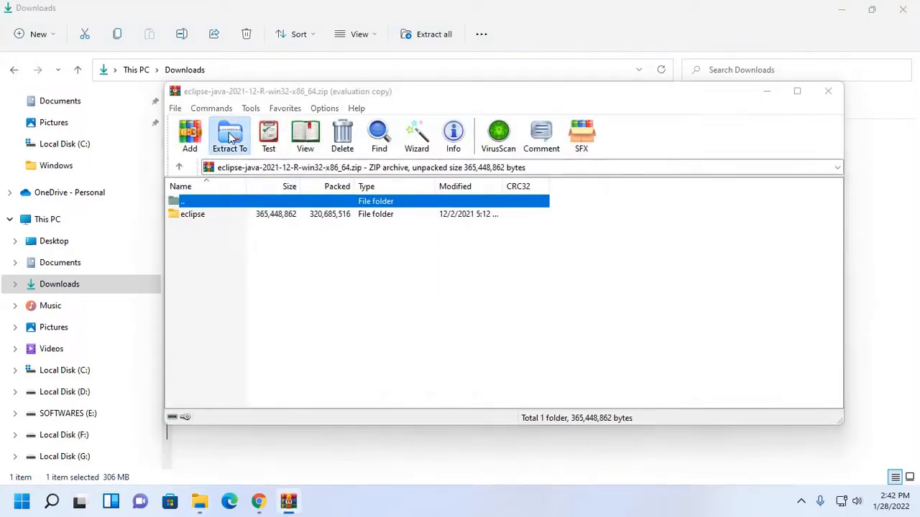
left_click(230, 139)
left_click(549, 403)
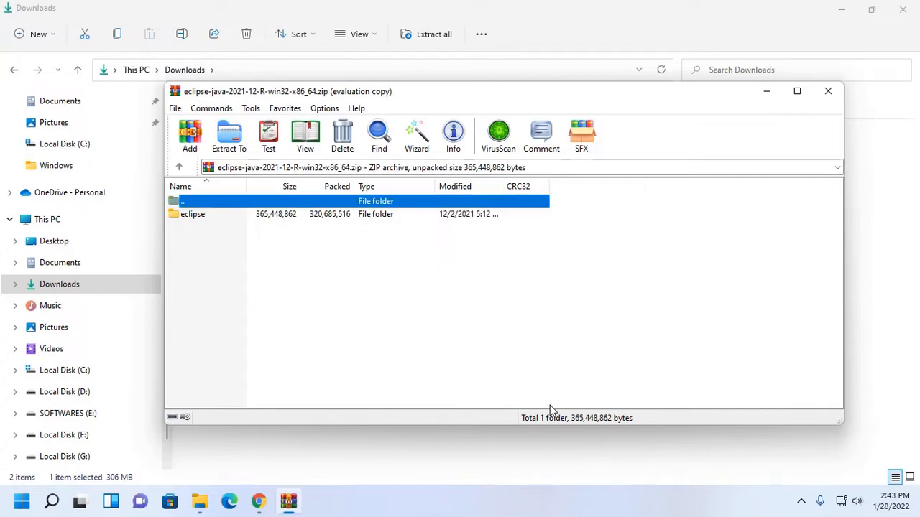
left_click(828, 91)
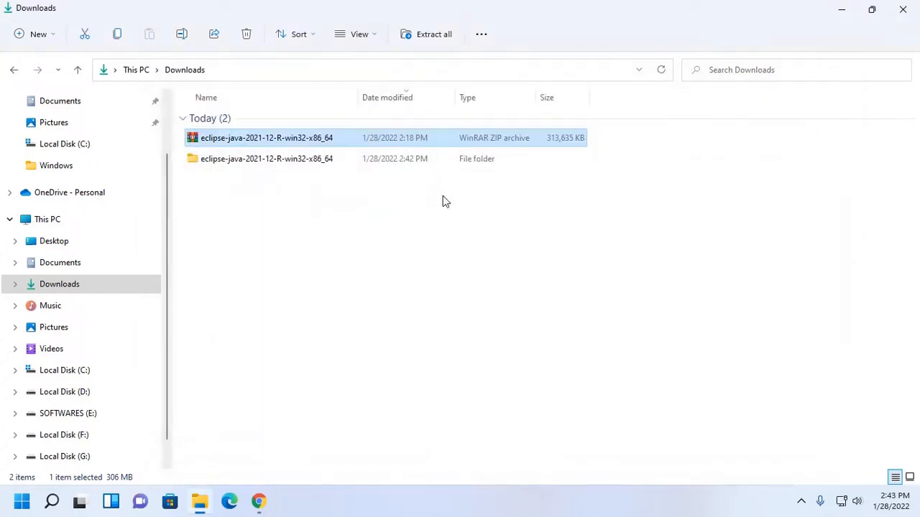
Copy the eclipse folder from the extracted eclipse-java-2021-12-R-win32-x86_64 folder to the root of Local Disk (C:).
double_click(244, 163)
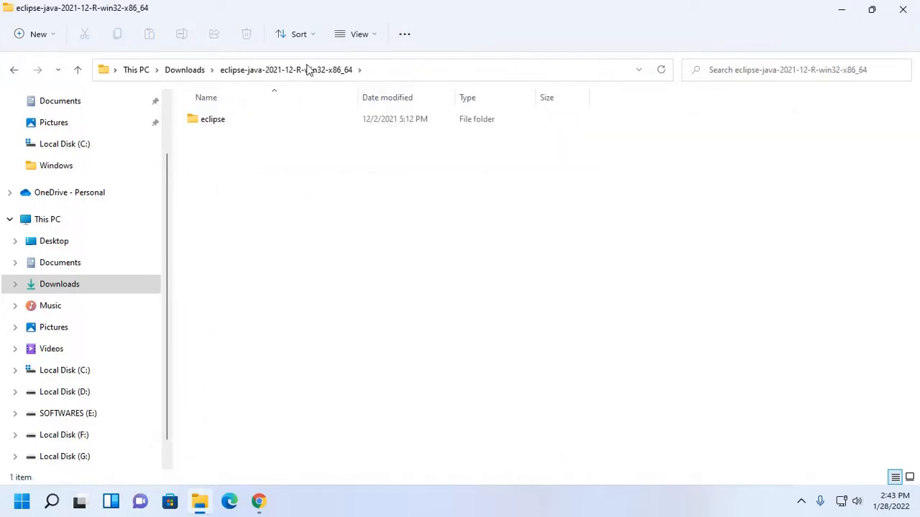
left_click(218, 123)
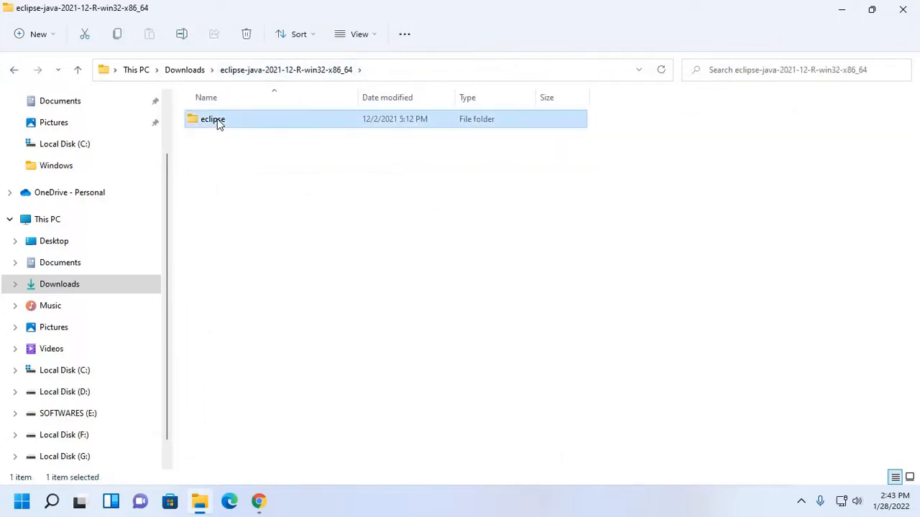
right_click(219, 125)
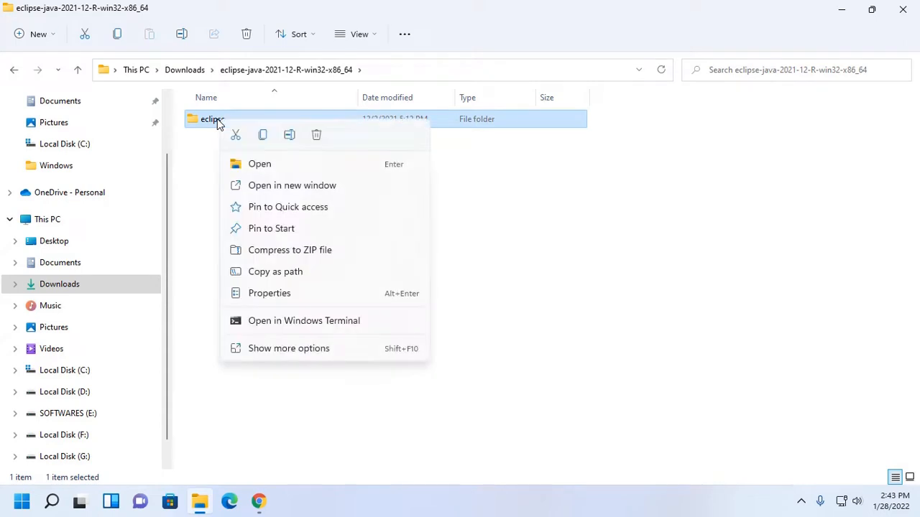
left_click(263, 137)
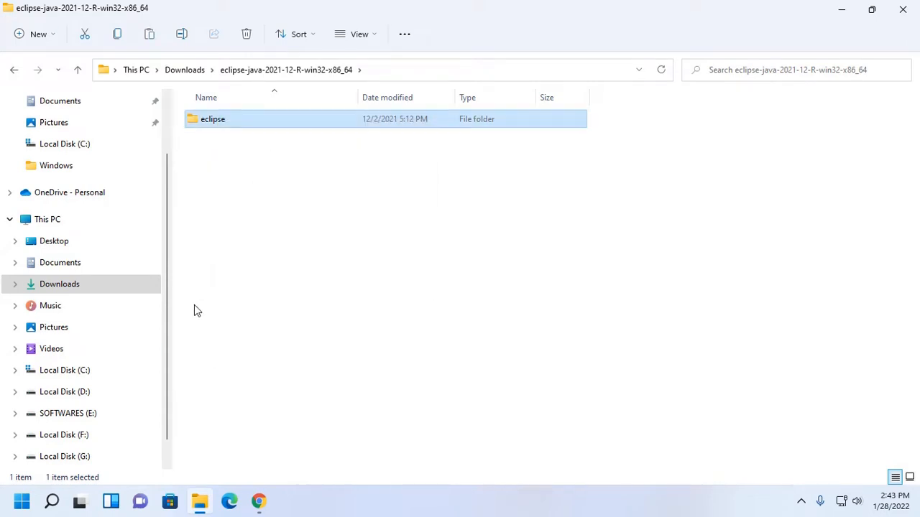
left_click(77, 371)
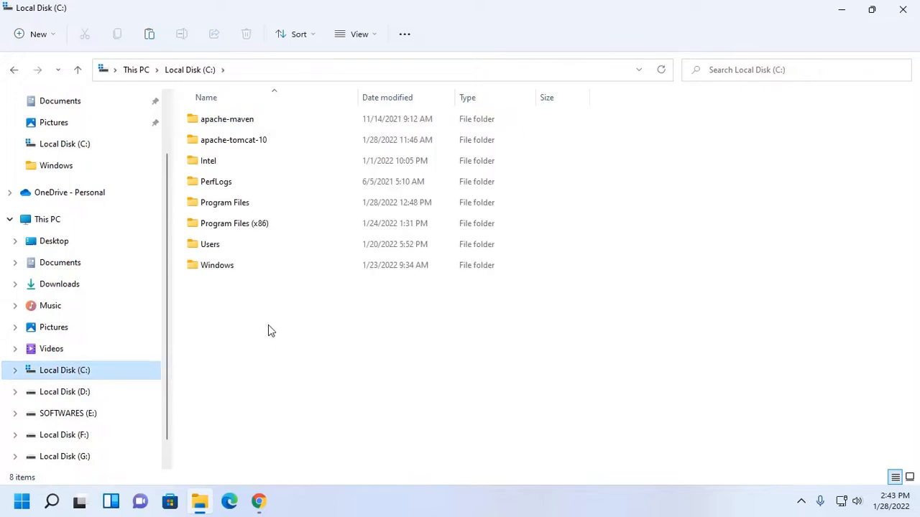
right_click(248, 309)
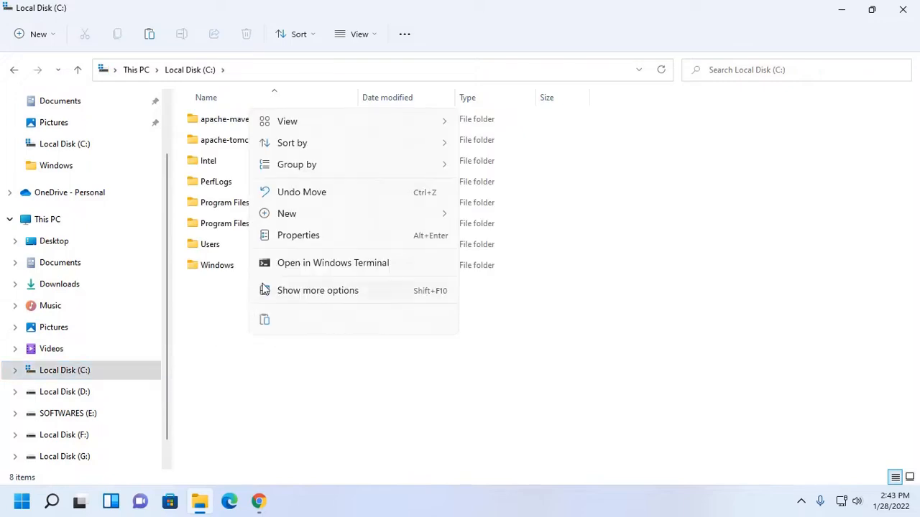
left_click(264, 320)
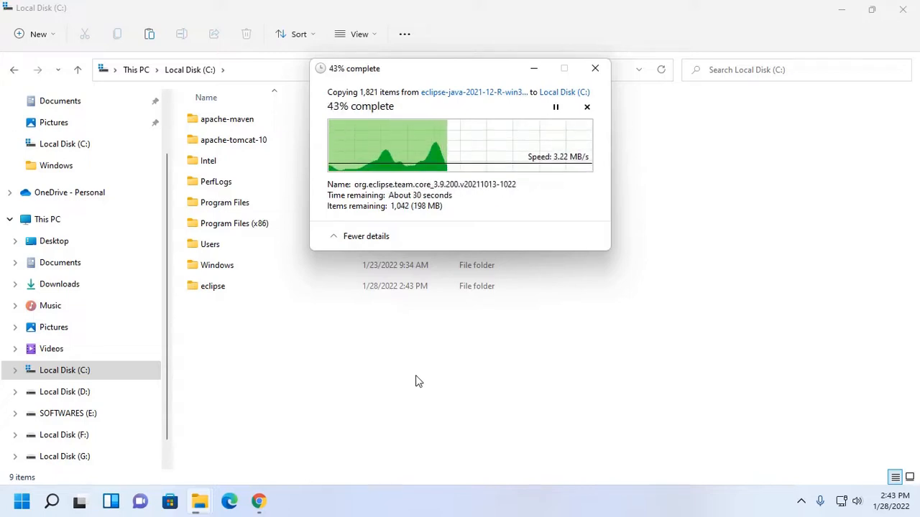
Check the installed Java version by running java --version in Command Prompt, and close the prompt.
left_click(21, 508)
type("cmd")
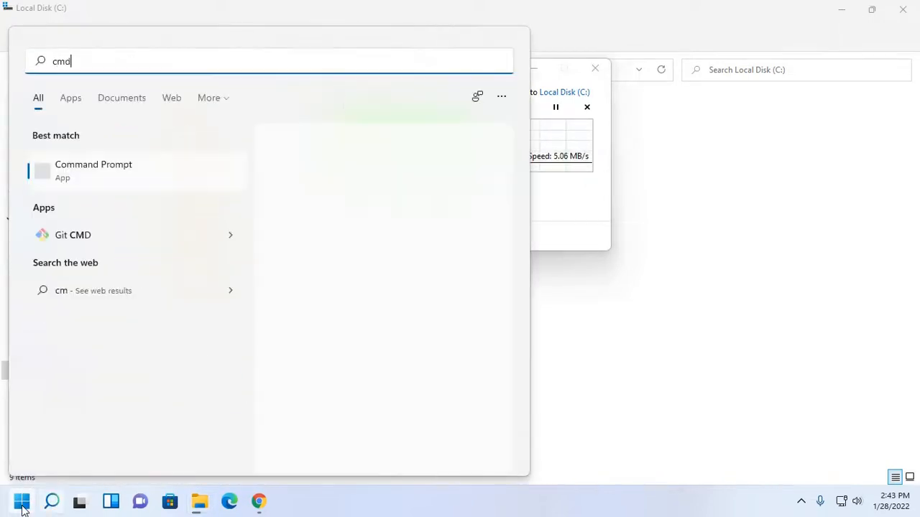
left_click(120, 169)
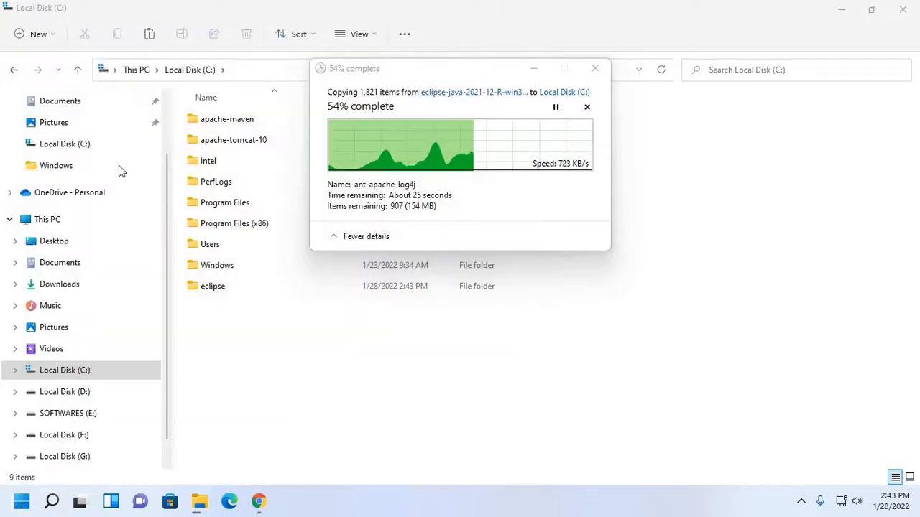
left_click(665, 115)
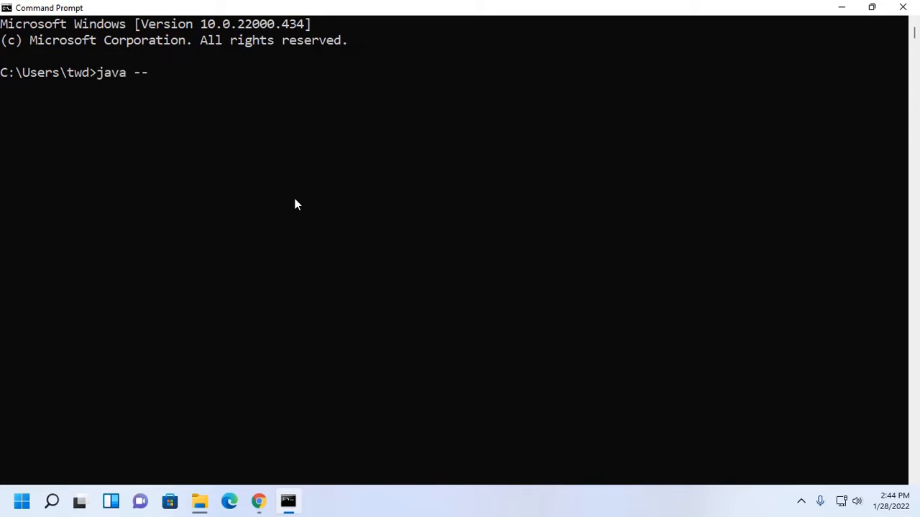
type("on")
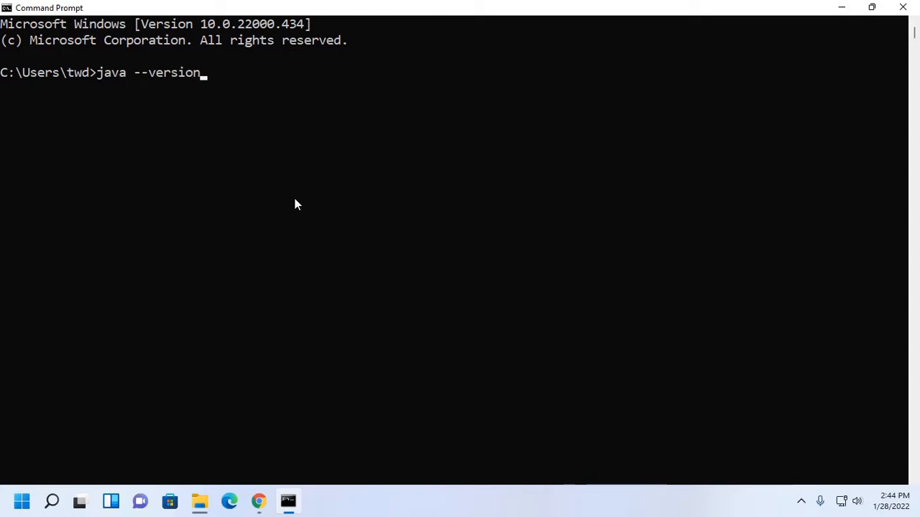
key("Return")
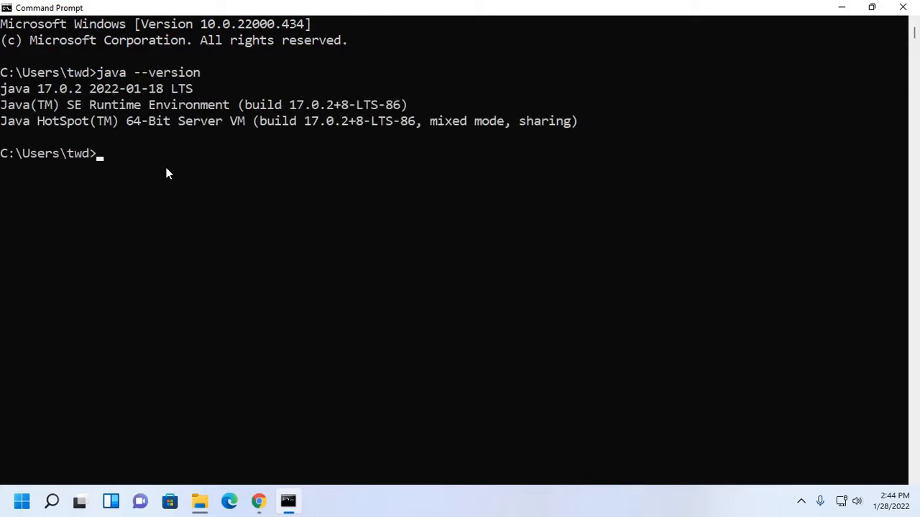
key("alt+Tab")
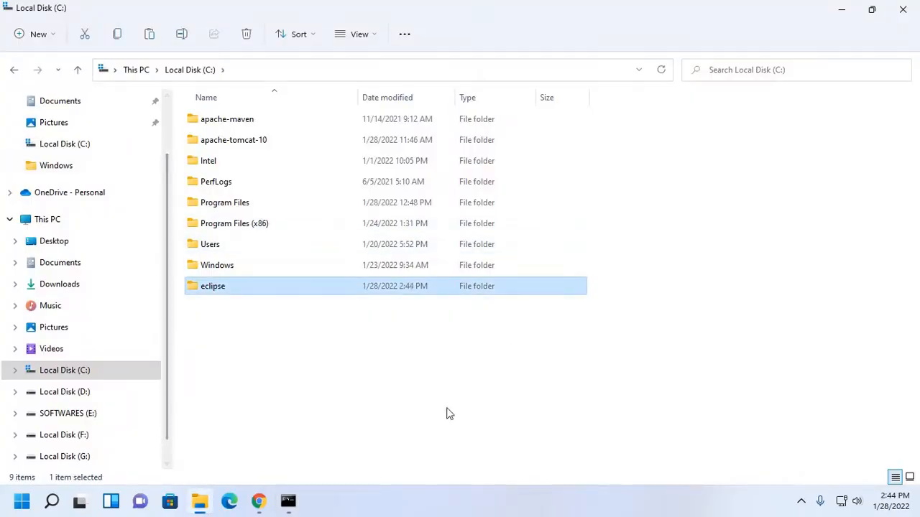
left_click(288, 501)
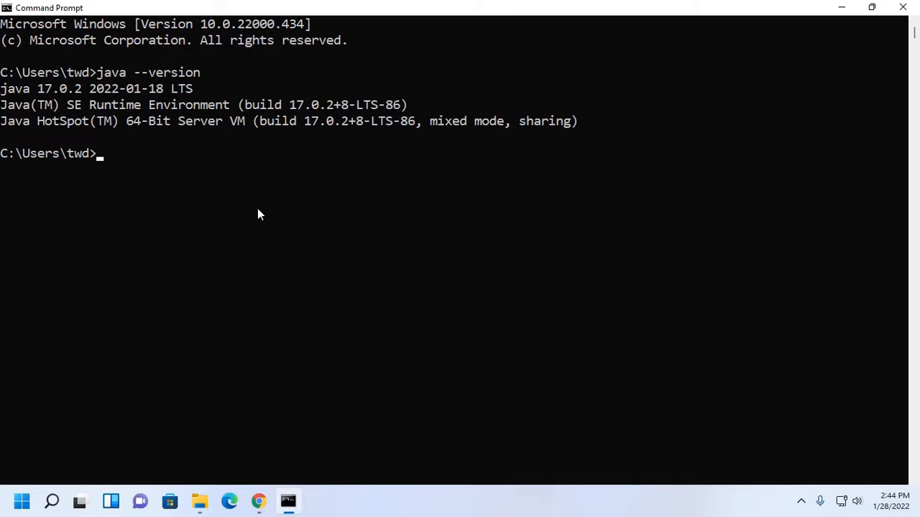
left_click(903, 7)
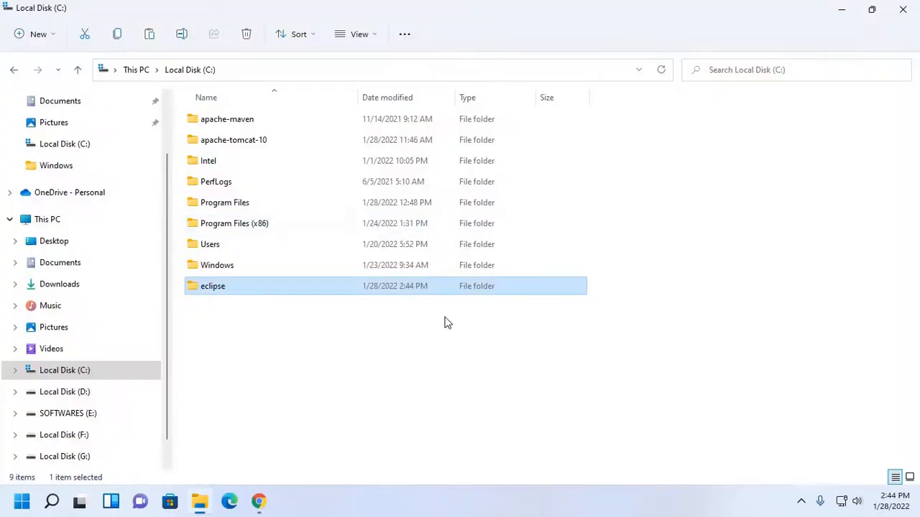
Open the eclipse folder on Local Disk (C:) and pin the eclipse application to Start.
left_click(304, 362)
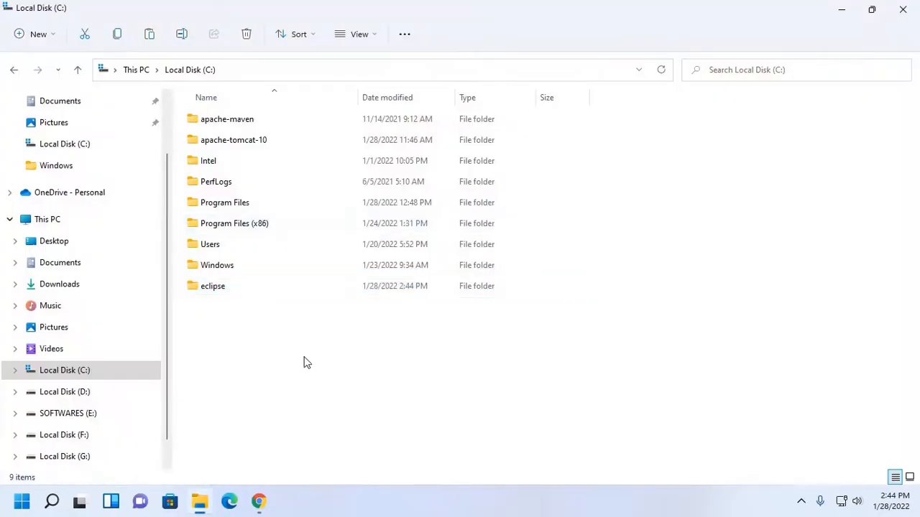
double_click(211, 288)
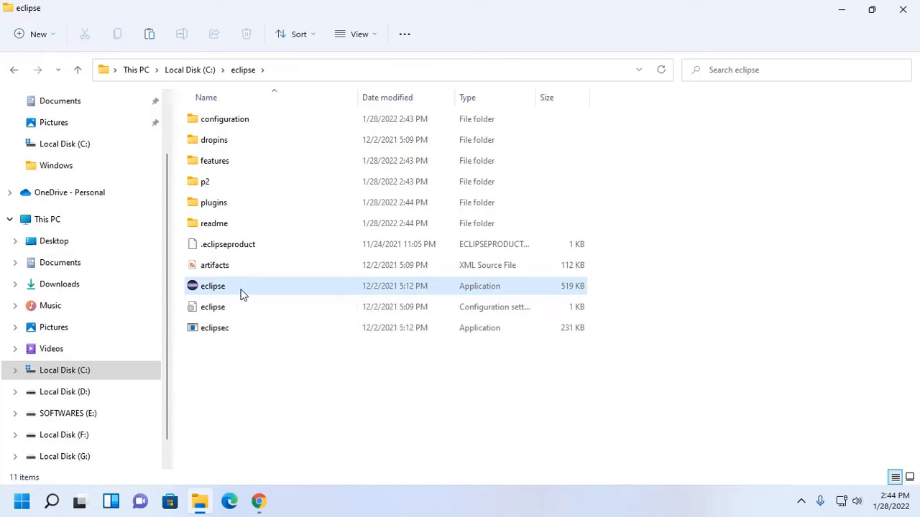
left_click(242, 294)
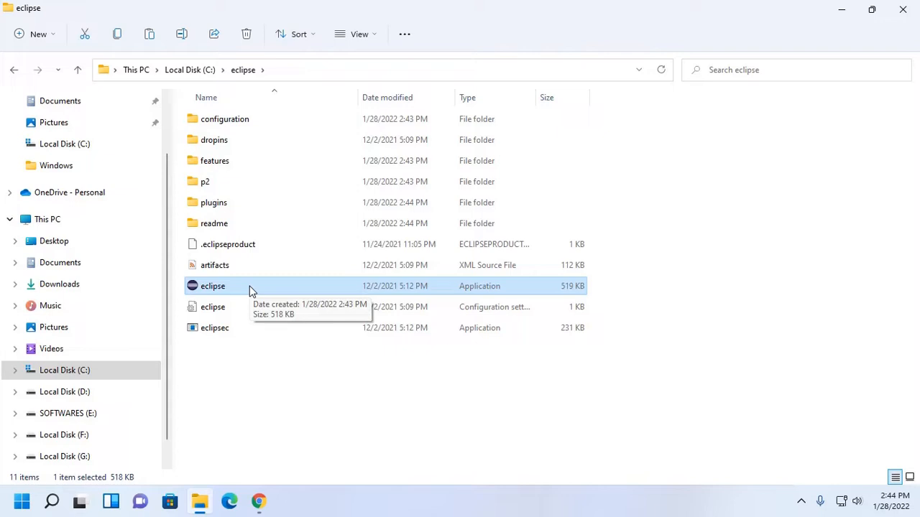
right_click(249, 286)
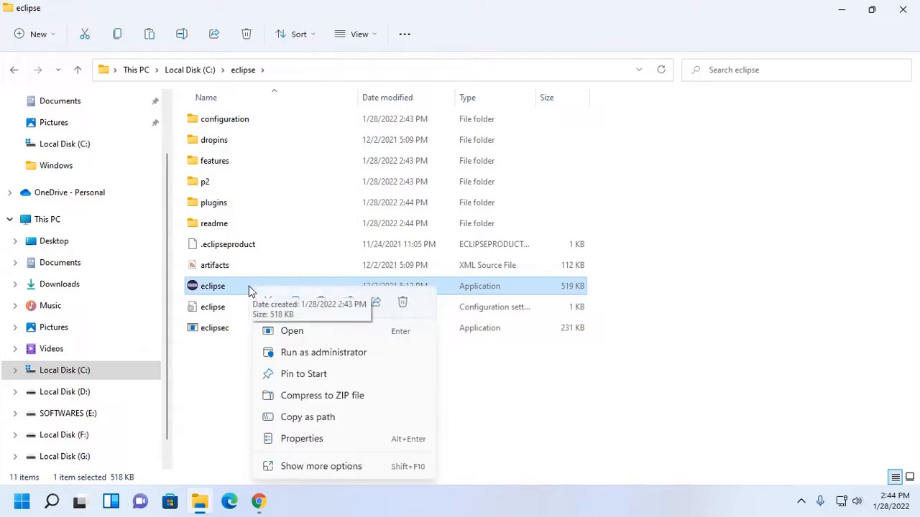
left_click(303, 379)
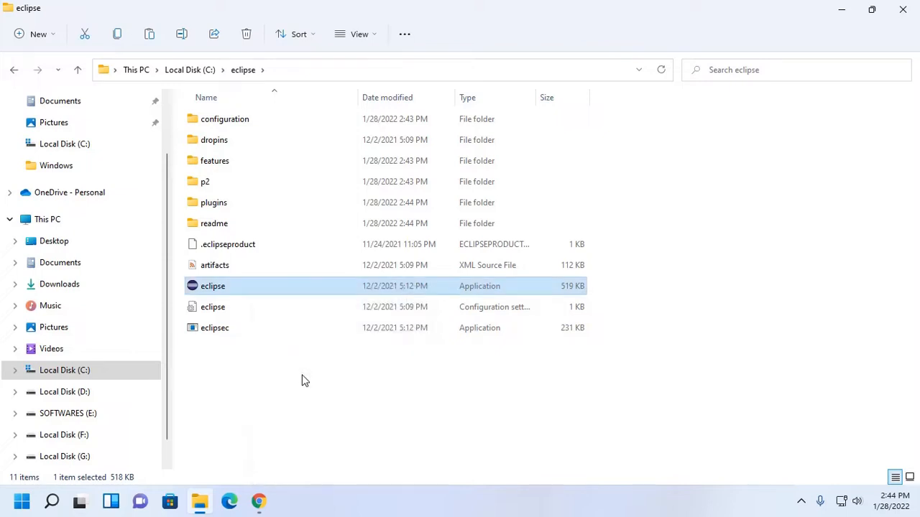
Launch eclipse from its Start pin, minimize the File Explorer window, and cancel the workspace selection.
left_click(21, 501)
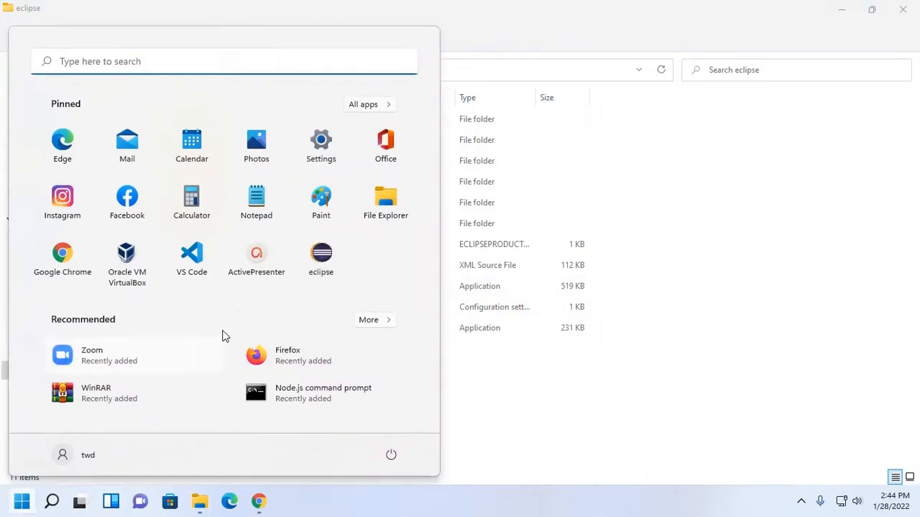
left_click(321, 259)
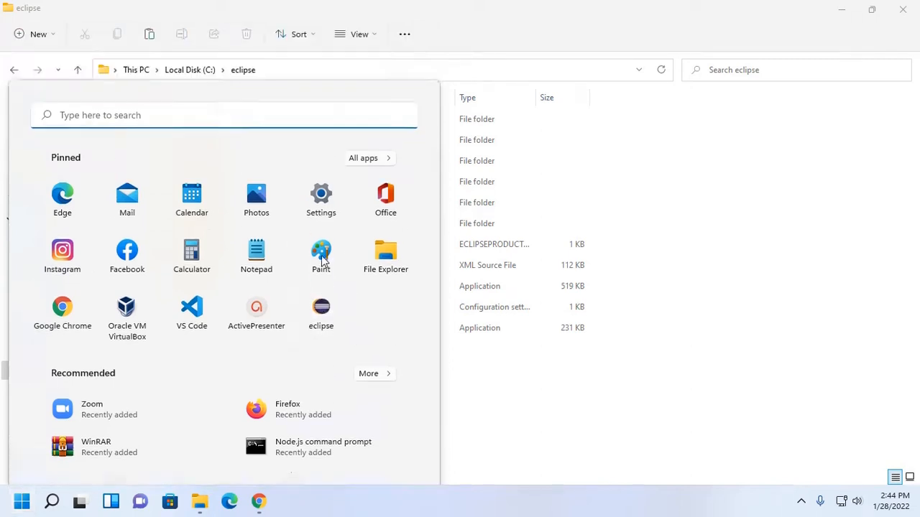
left_click(843, 9)
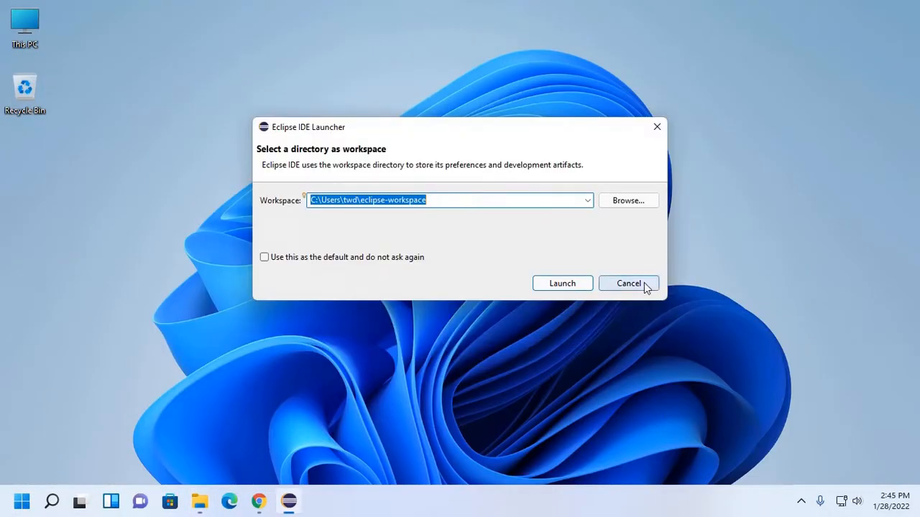
left_click_drag(644, 282, 525, 255)
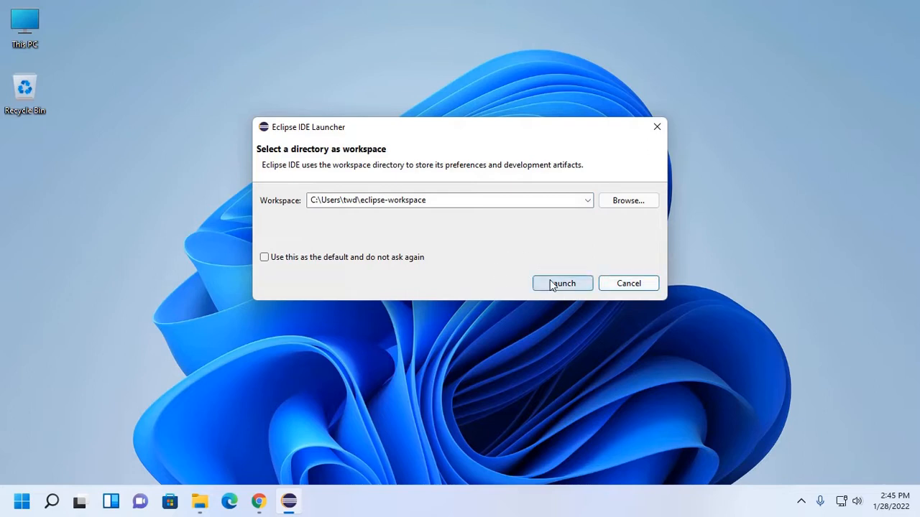
left_click(629, 286)
Move the eclipse folder from the root of Local Disk (C:) into Program Files, granting administrator permission for the move.
left_click(201, 504)
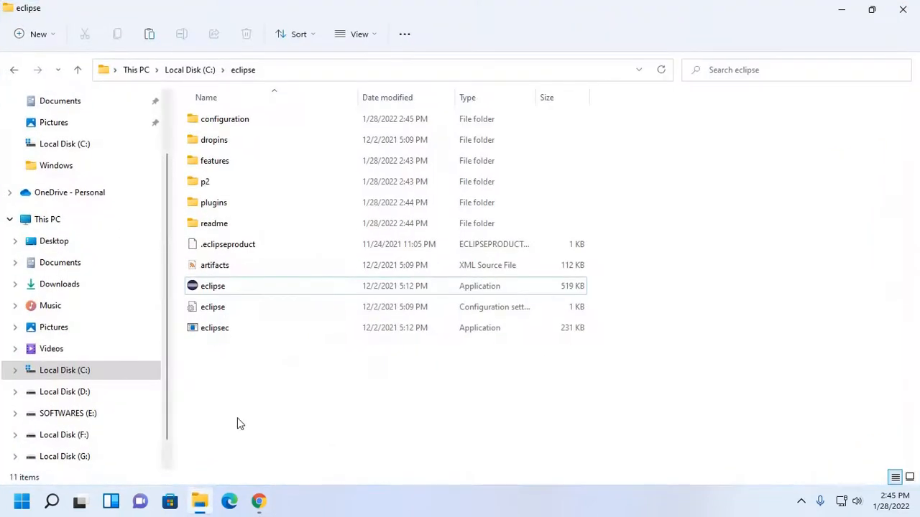
right_click(228, 162)
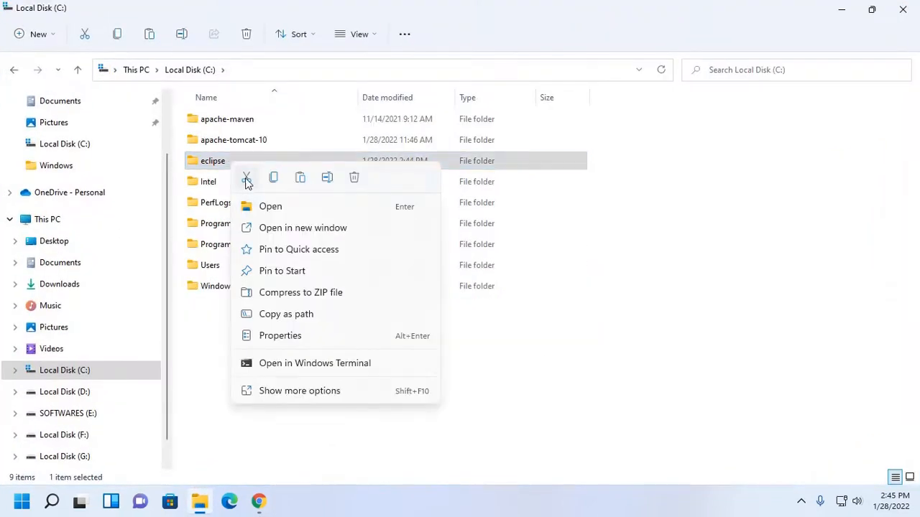
left_click(246, 179)
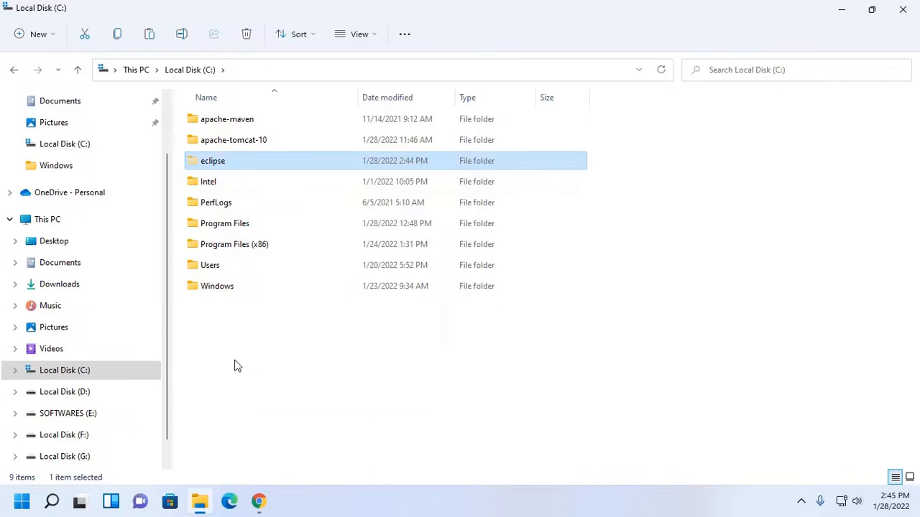
left_click(110, 370)
left_click(247, 226)
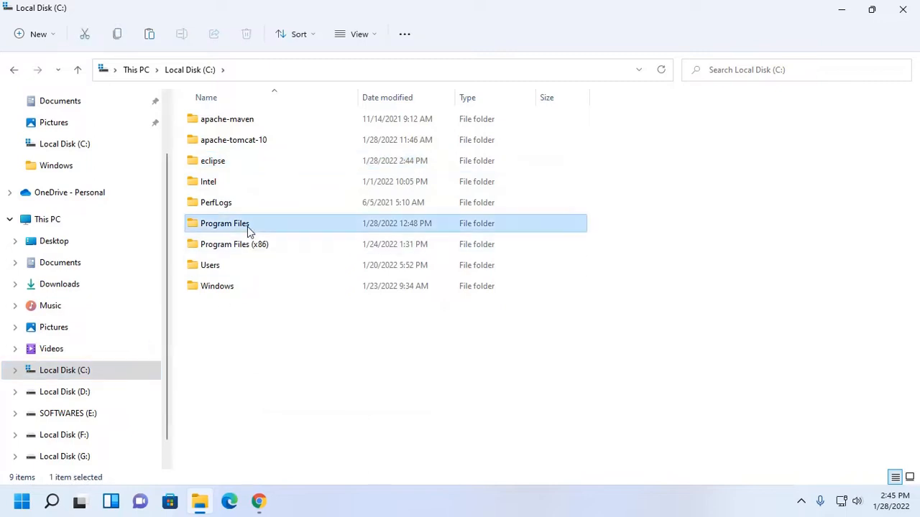
double_click(247, 226)
right_click(605, 205)
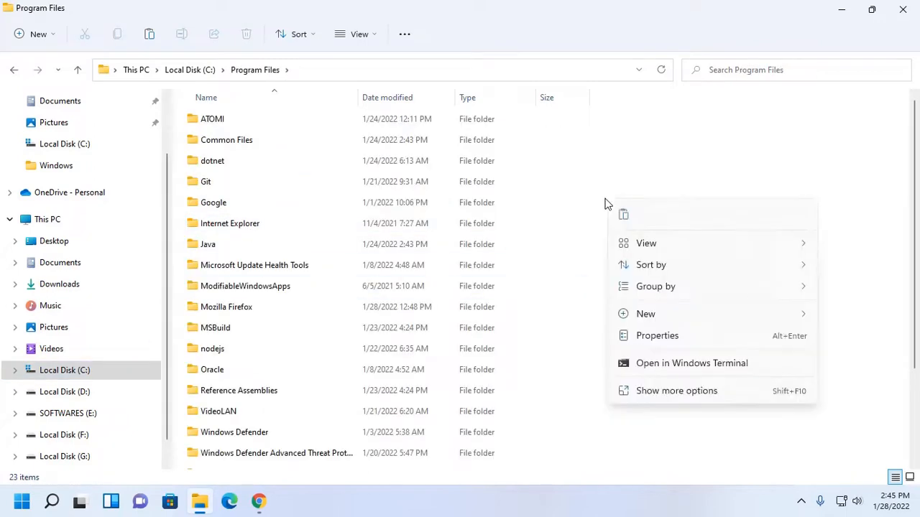
left_click(622, 214)
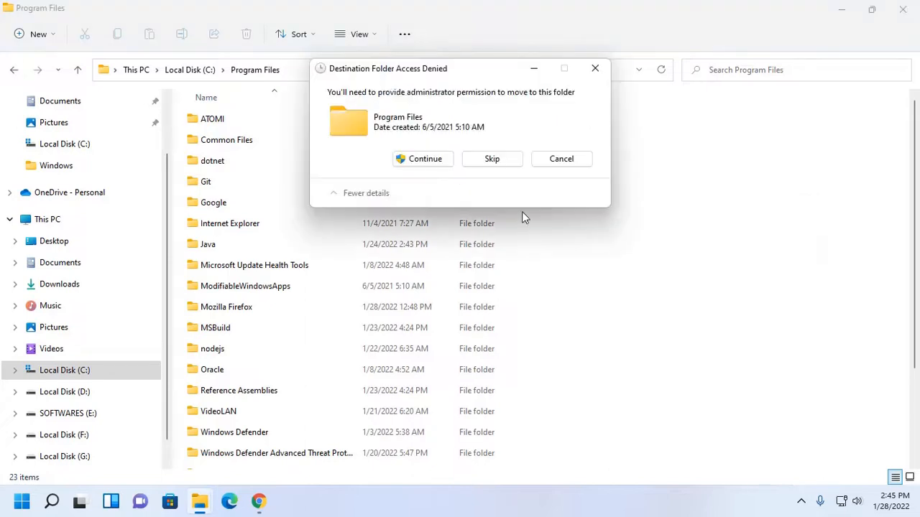
left_click(428, 162)
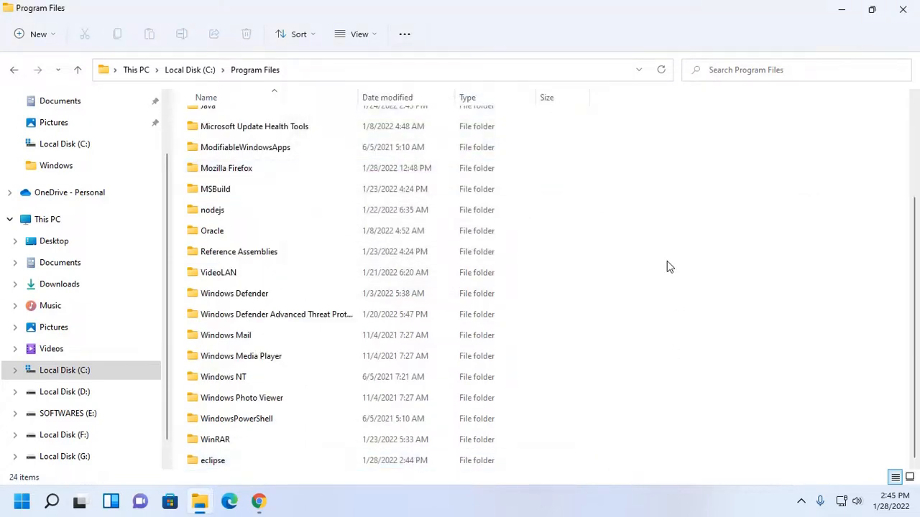
Open the eclipse folder in Program Files and pin its eclipse application to Start.
double_click(213, 461)
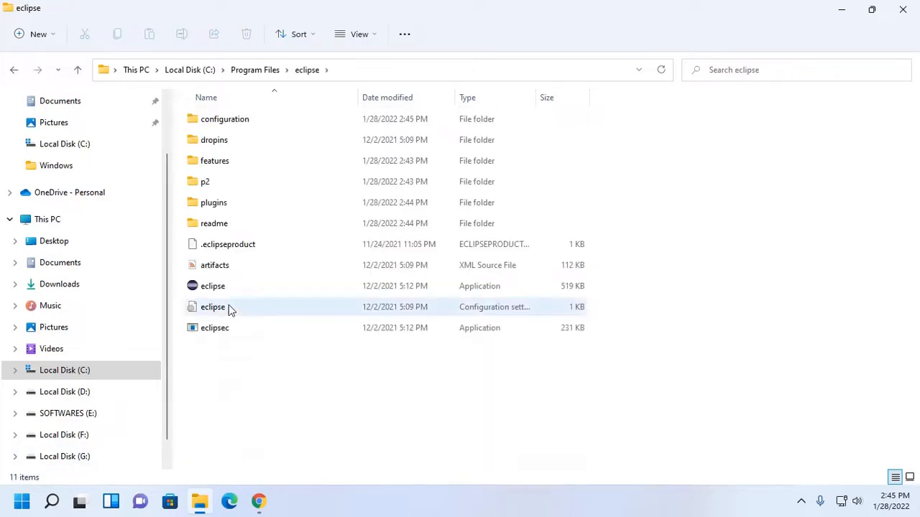
left_click(222, 291)
right_click(223, 290)
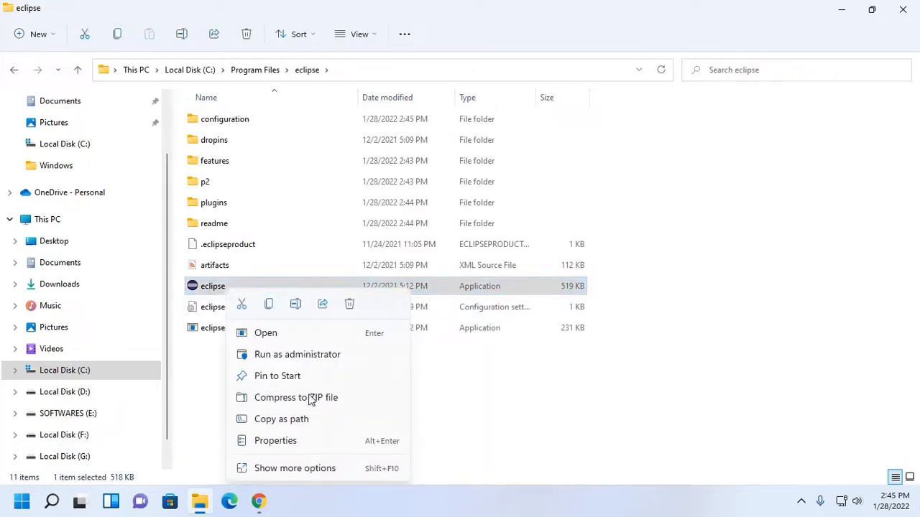
left_click(268, 381)
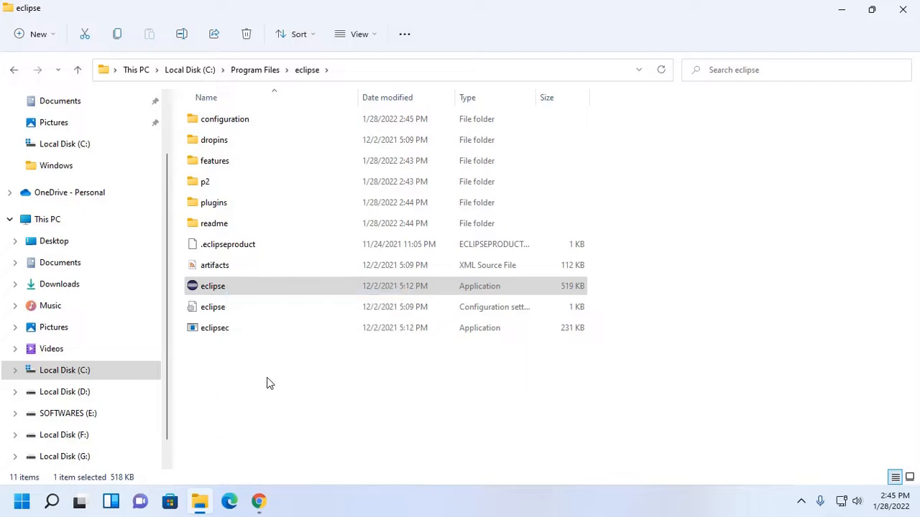
left_click(224, 422)
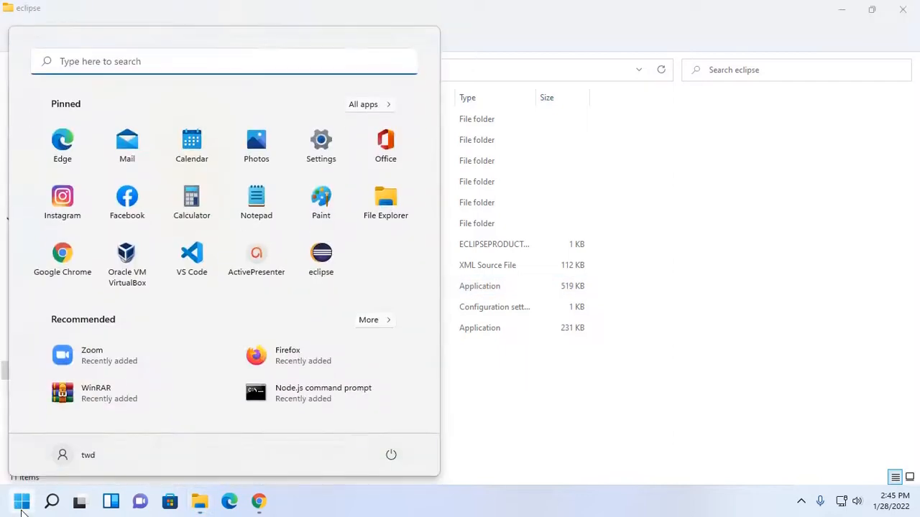
Launch the pinned eclipse app from Start and dismiss the workspace launcher.
left_click(21, 507)
left_click(323, 259)
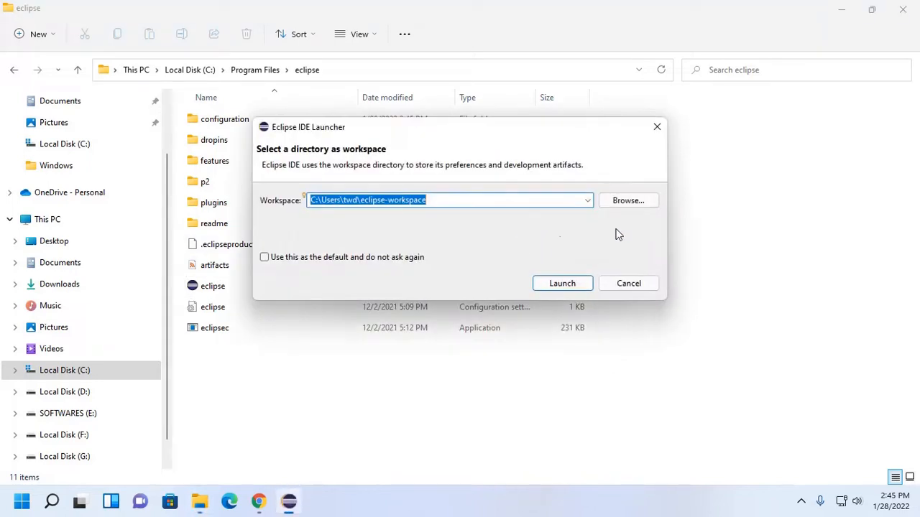
left_click(657, 128)
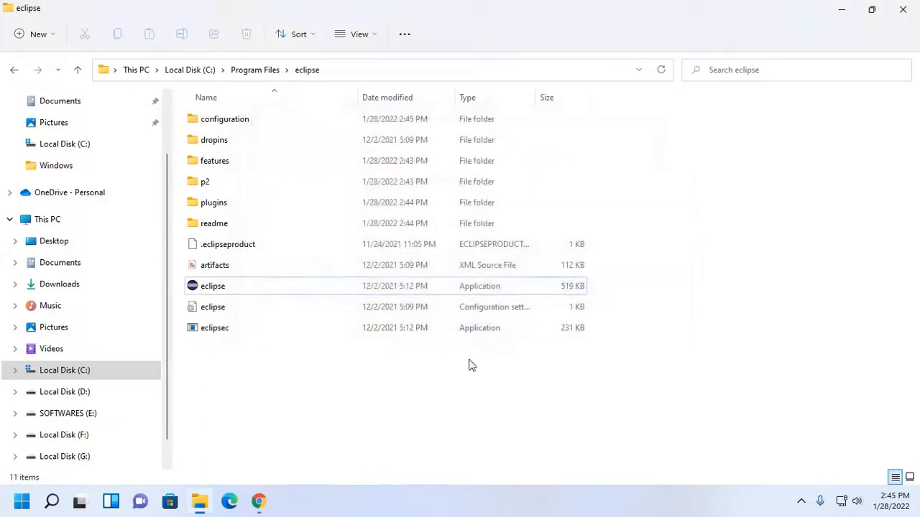
Unpin the older eclipse entry from Start, leaving eclipse (2) pinned.
left_click(20, 503)
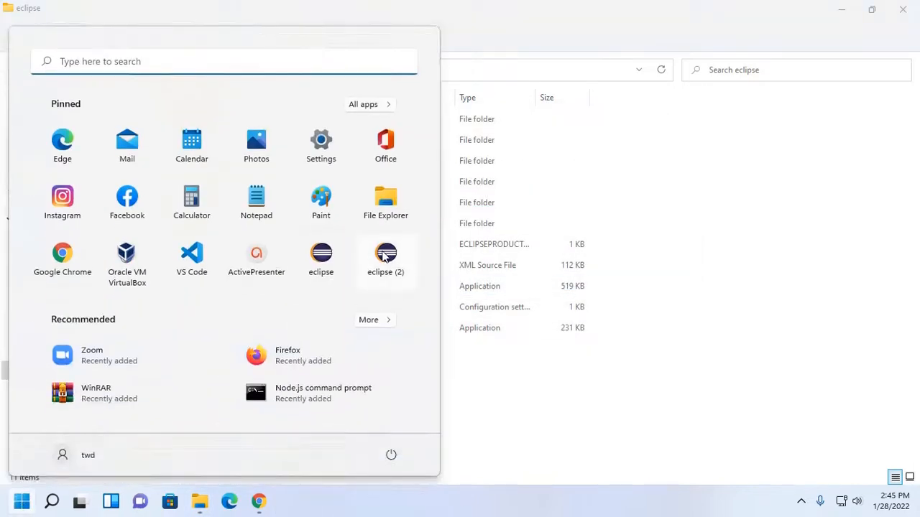
right_click(321, 255)
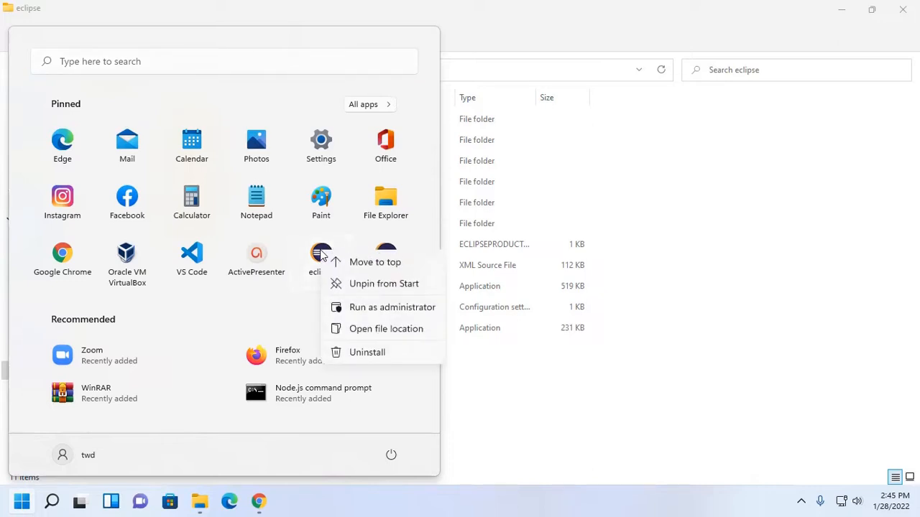
left_click(379, 285)
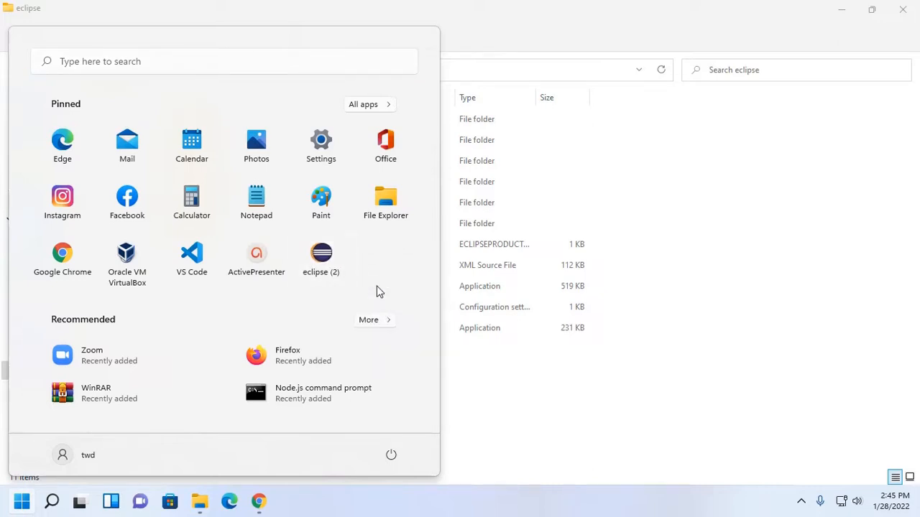
Open the file location of the eclipse (2) Start entry and delete that shortcut from the Programs folder.
right_click(326, 254)
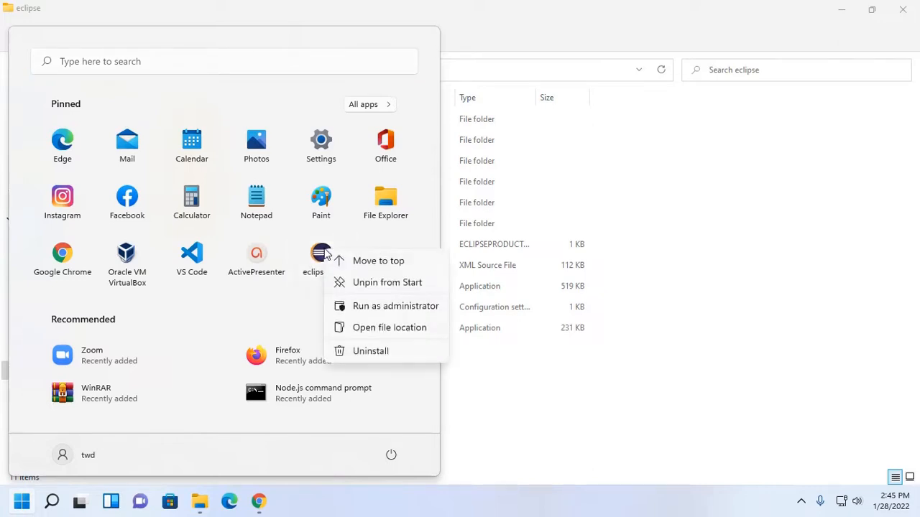
left_click(389, 327)
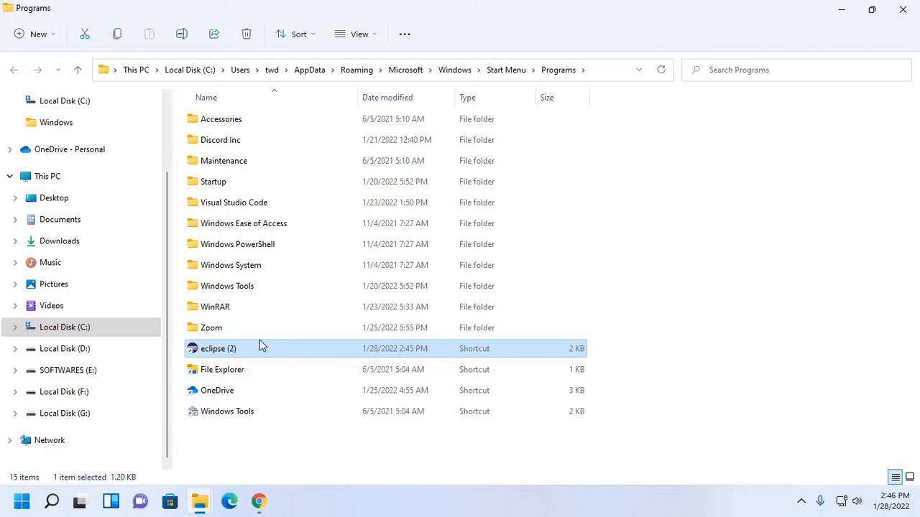
right_click(253, 354)
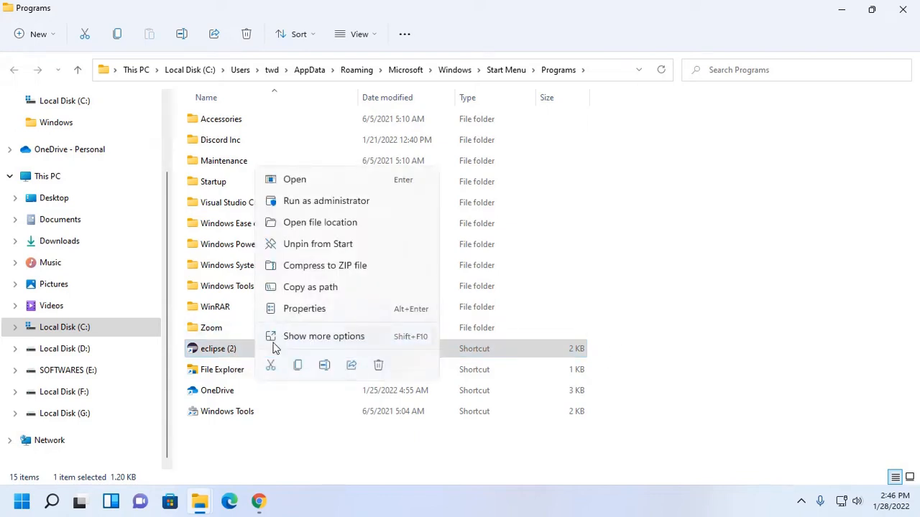
left_click(379, 365)
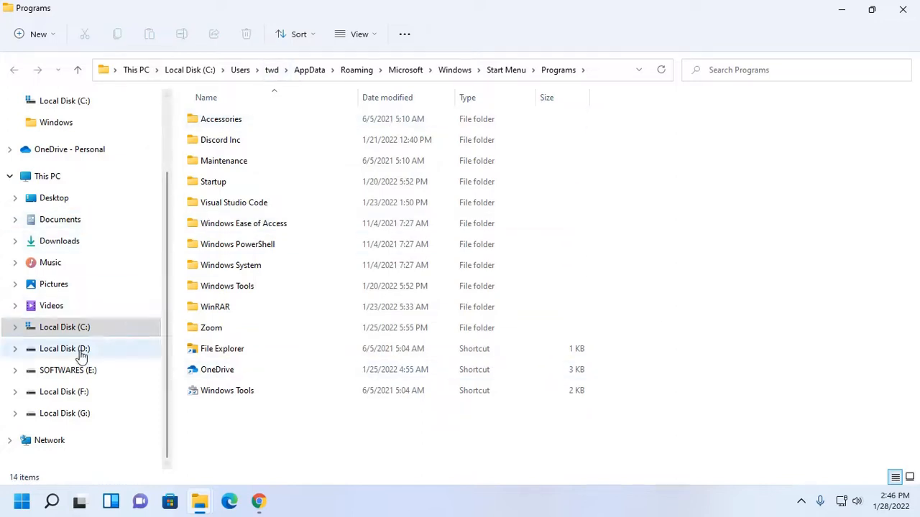
Pin the eclipse application from the eclipse folder in Program Files to Start, and close the File Explorer windows.
left_click(69, 328)
double_click(236, 203)
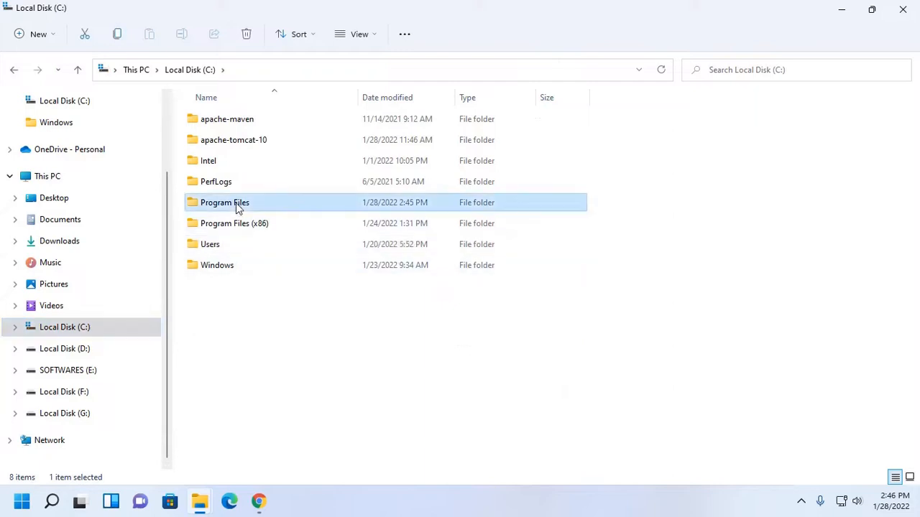
left_click(227, 185)
double_click(227, 186)
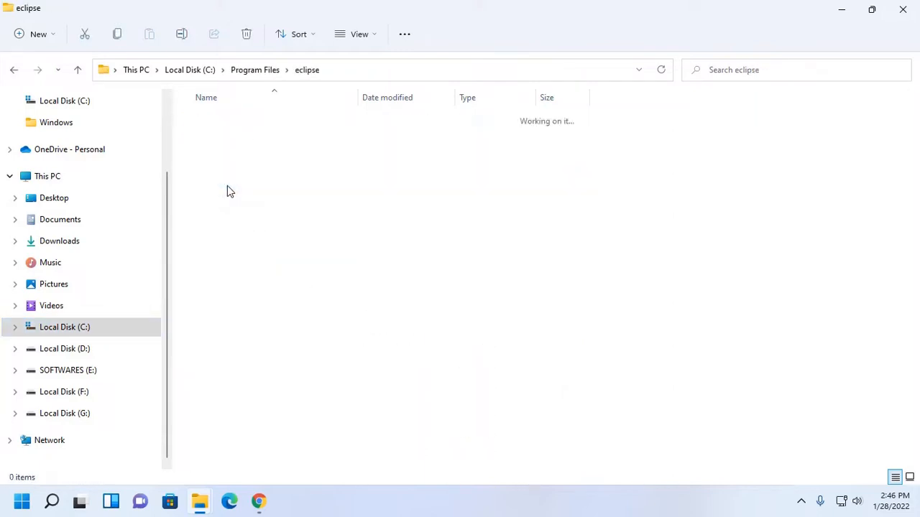
left_click(212, 288)
right_click(214, 287)
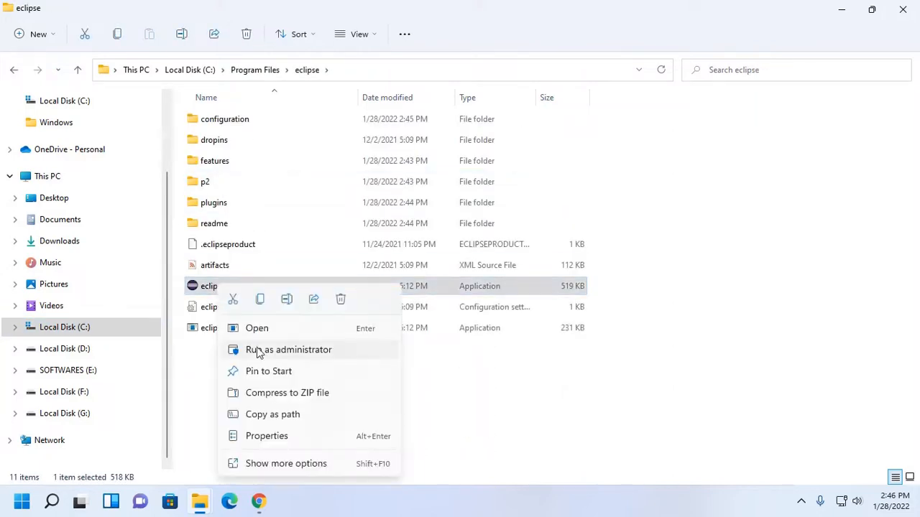
left_click(268, 370)
left_click(837, 257)
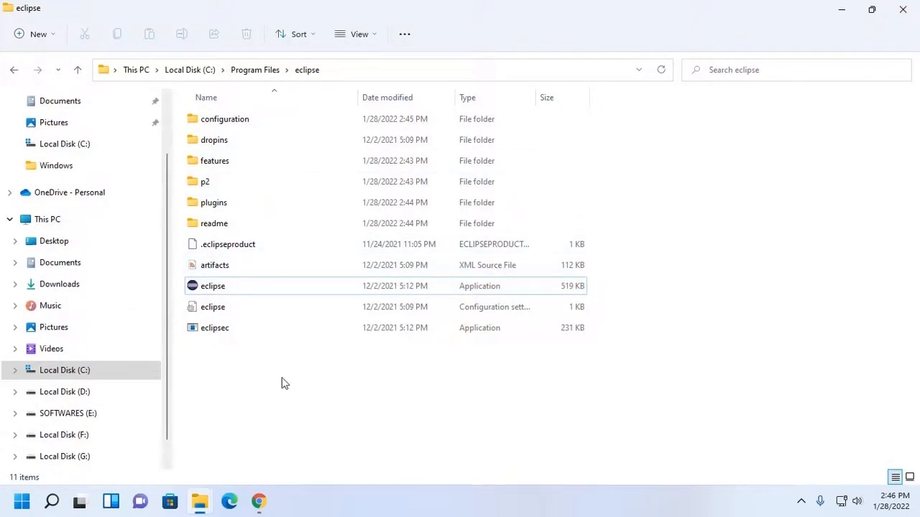
left_click(903, 9)
Start Eclipse from its Start pin and launch it with the suggested eclipse-workspace directory.
left_click(22, 501)
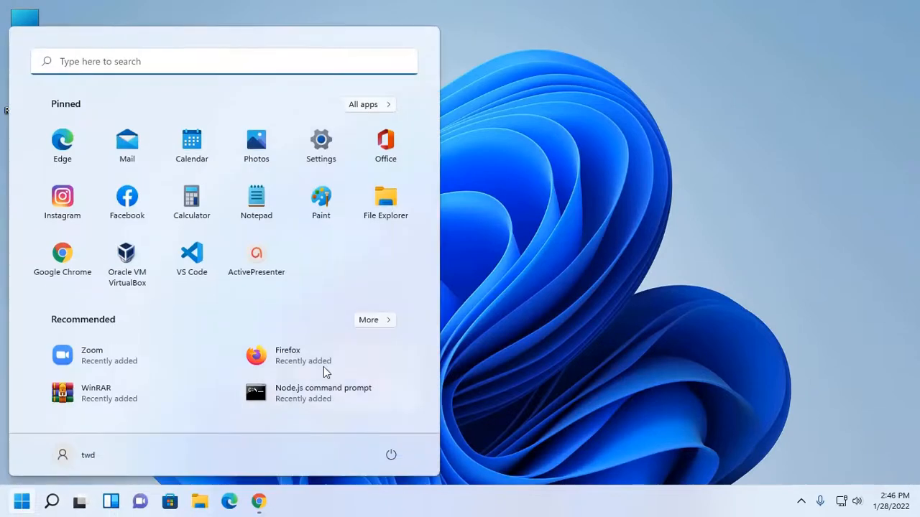
left_click(322, 256)
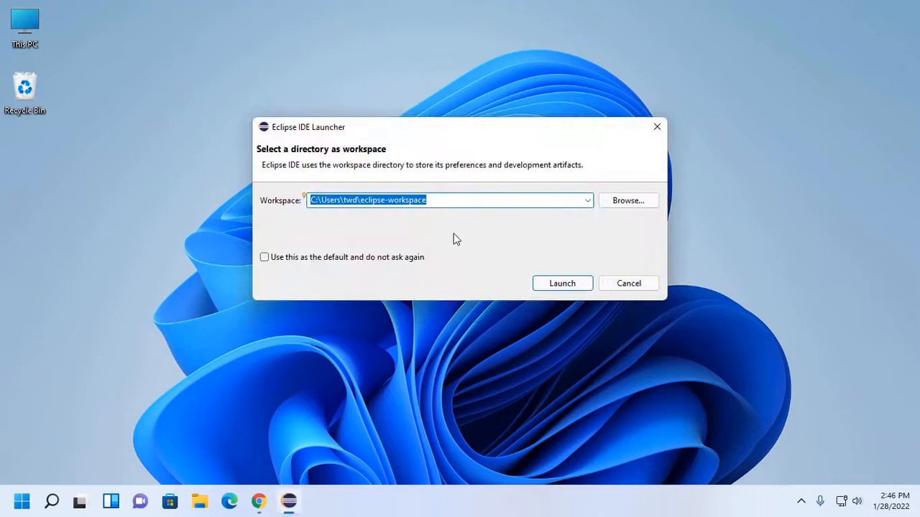
left_click(562, 284)
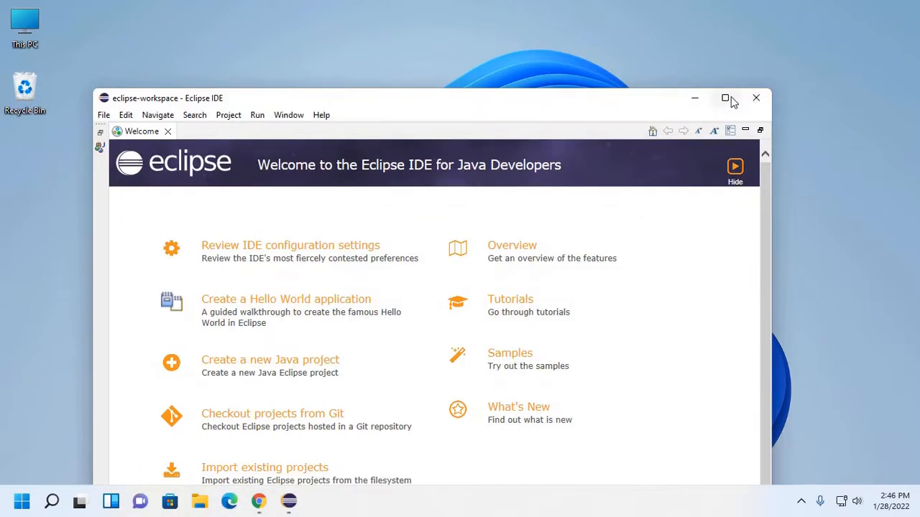
Maximize the Eclipse window, restore the Welcome view to reveal the Java workbench, and minimize the window.
left_click(726, 97)
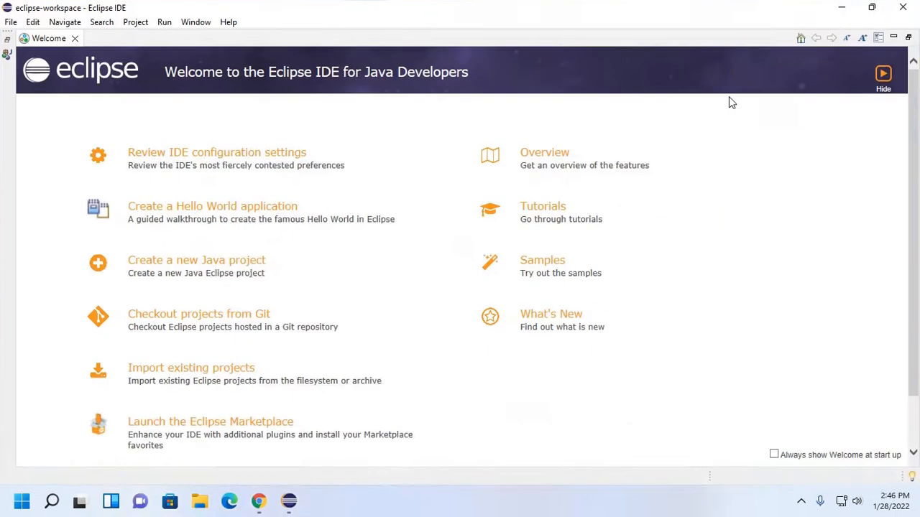
left_click(7, 41)
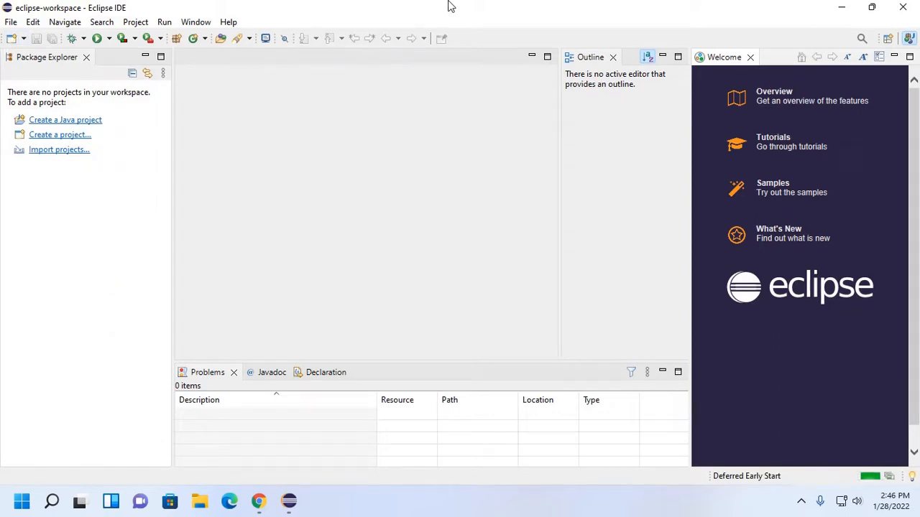
left_click(833, 8)
Close the Eclipse Foundation Donate tab and the Chrome window, returning to the desktop.
right_click(396, 4)
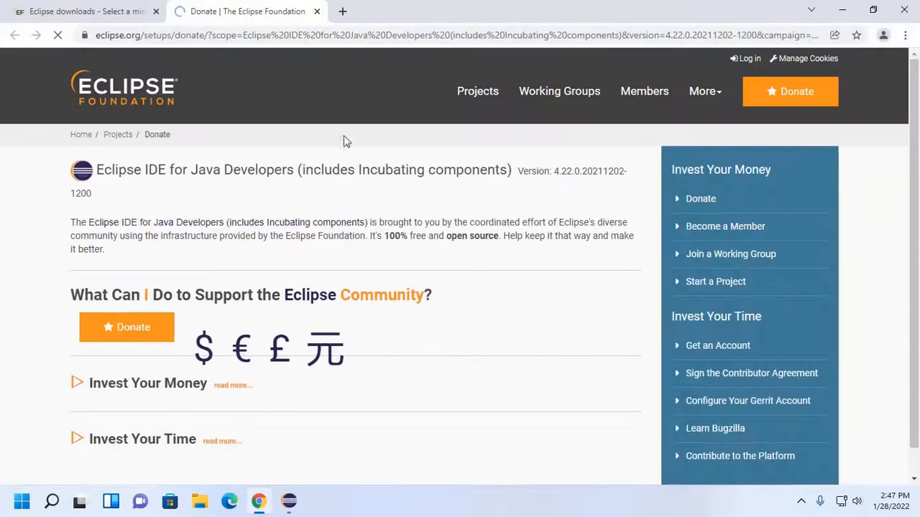
left_click(317, 12)
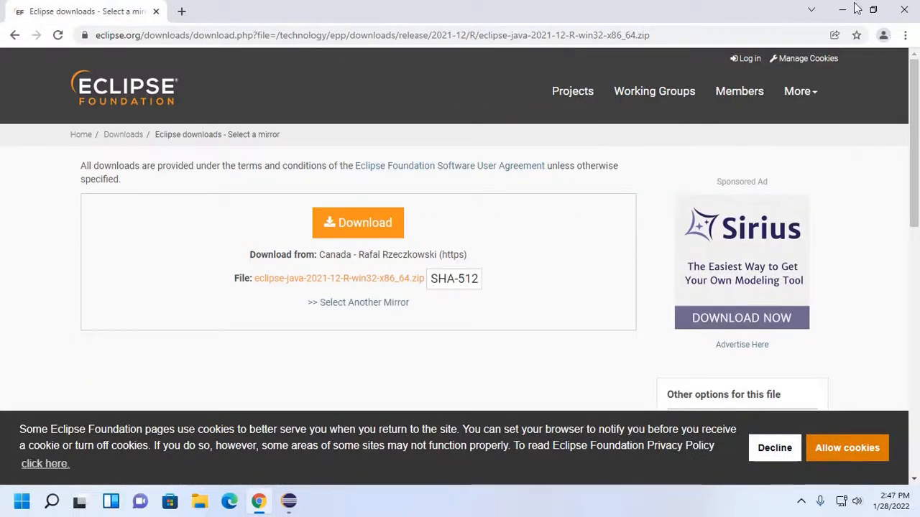
left_click(914, 14)
right_click(329, 6)
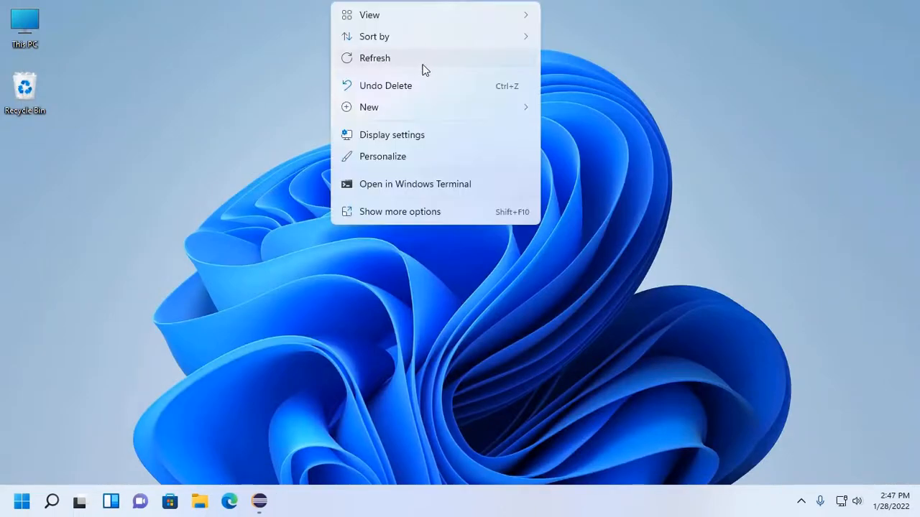